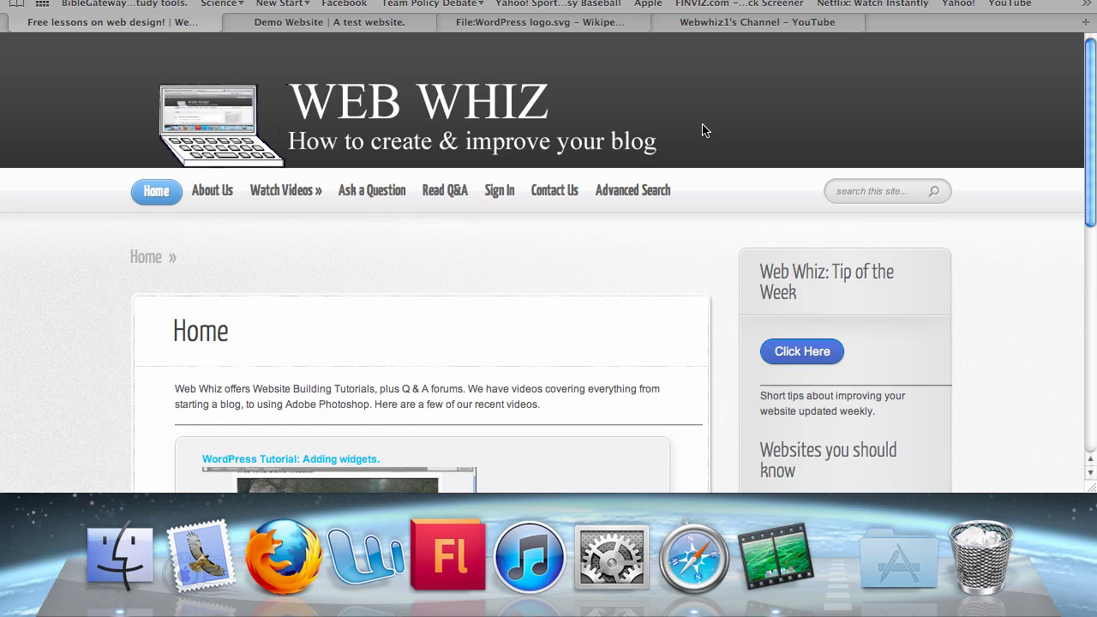
# Switch to the 'Demo Website | A test website.' tab to show the site's front page
pyautogui.click(343, 24)
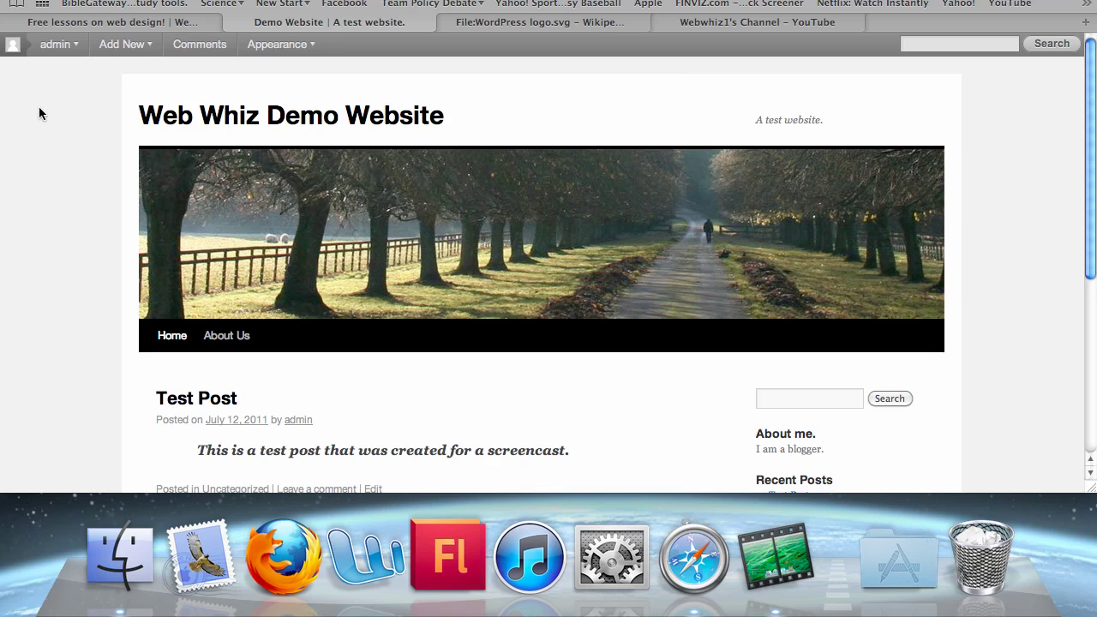
# Start a new post from Dashboard > Posts > Add New
pyautogui.moveTo(56, 46)
pyautogui.click(60, 94)
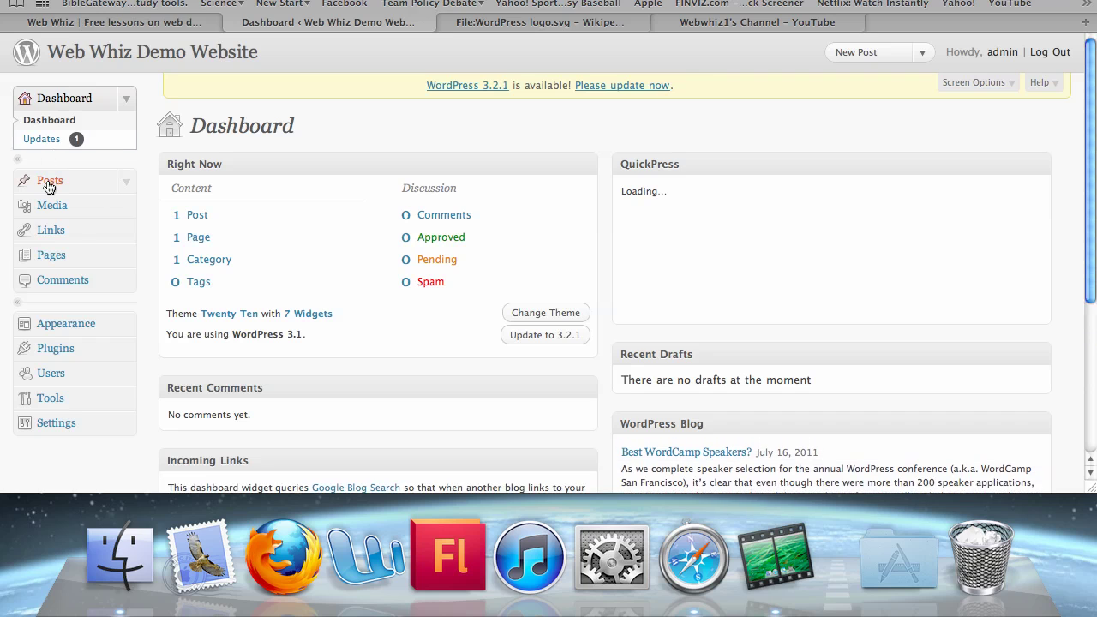
pyautogui.click(47, 185)
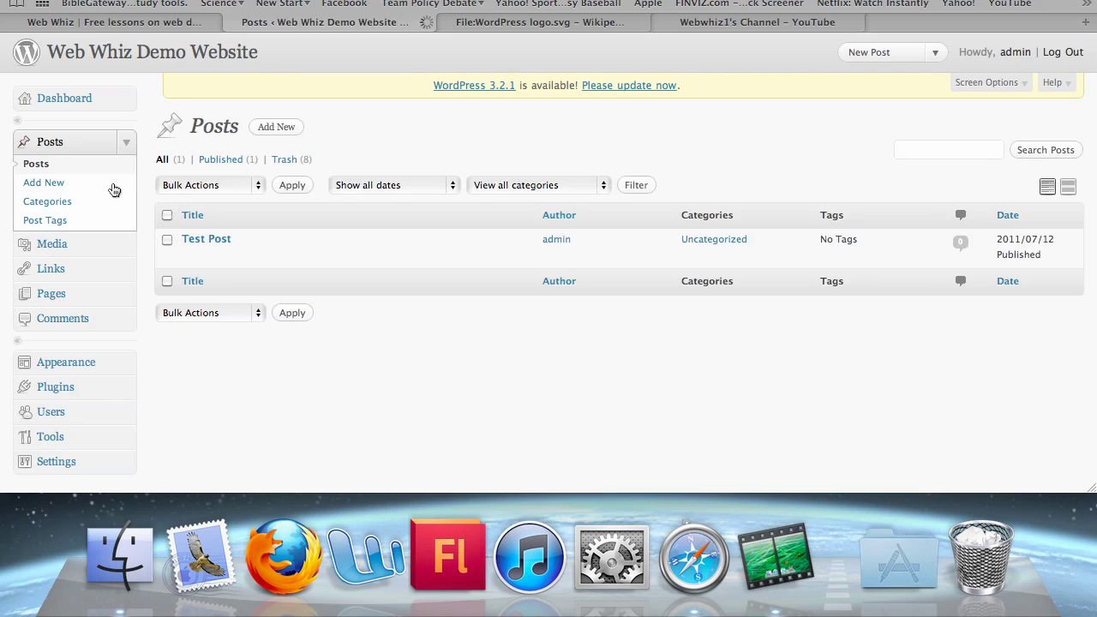
pyautogui.click(276, 130)
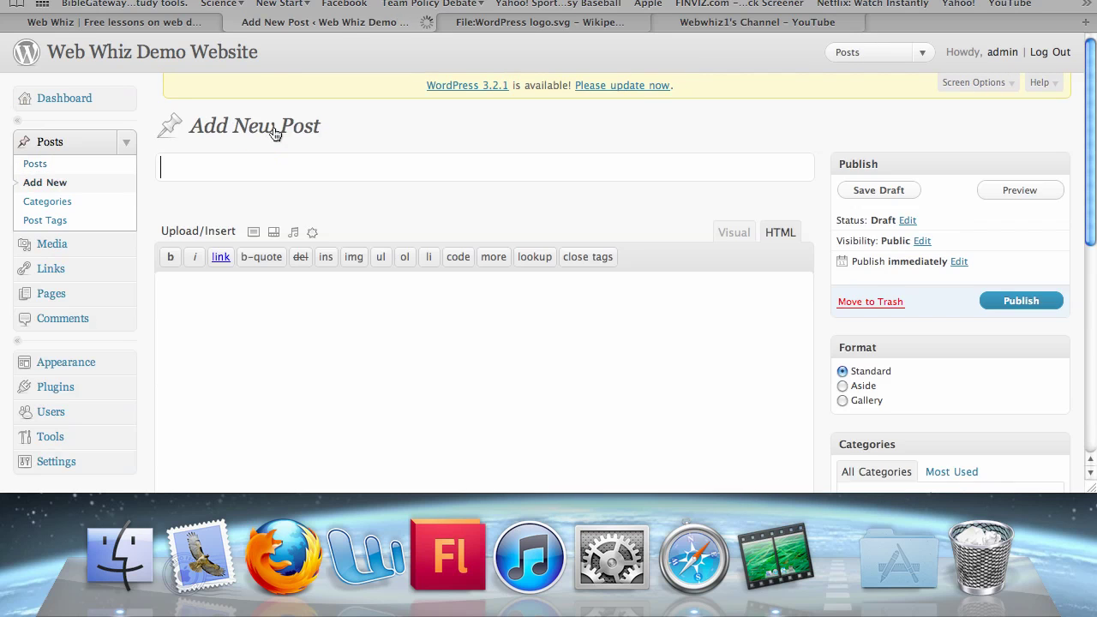
# Title the post 'Picture Post' and write the body 'This is a picture post test.' in Visual mode
pyautogui.write('Picture Post')
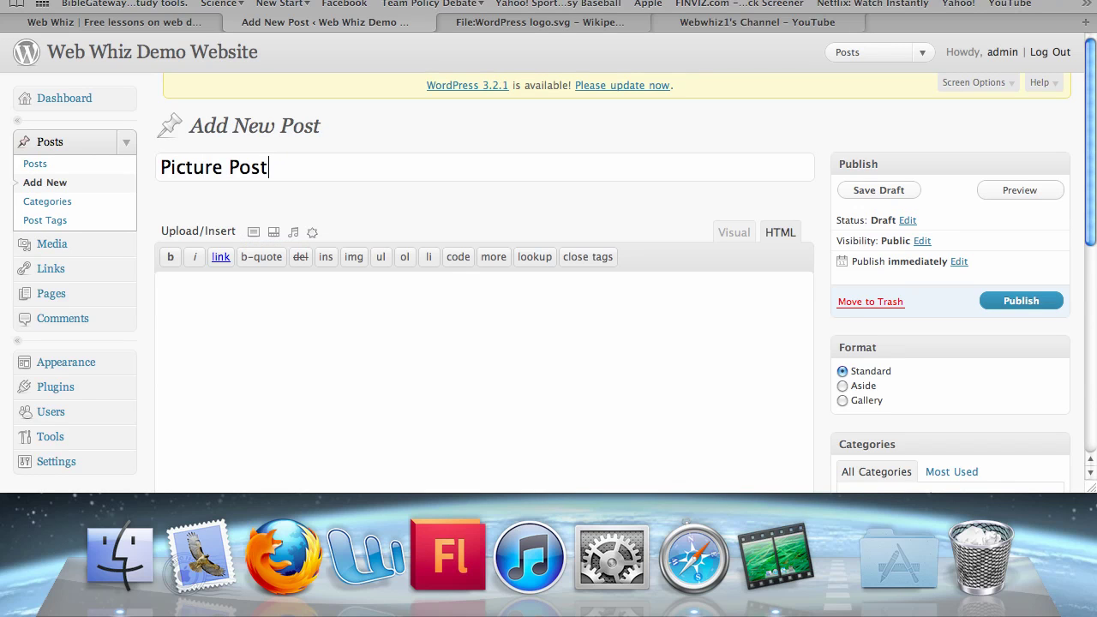
pyautogui.scroll(-2, 523, 269)
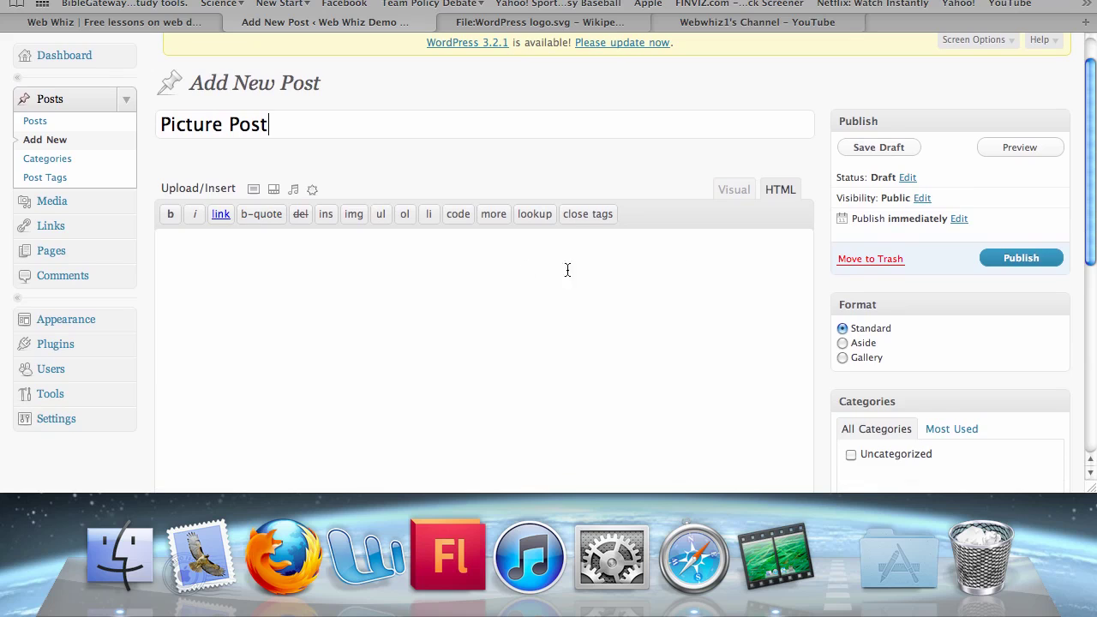
pyautogui.click(735, 190)
pyautogui.click(427, 282)
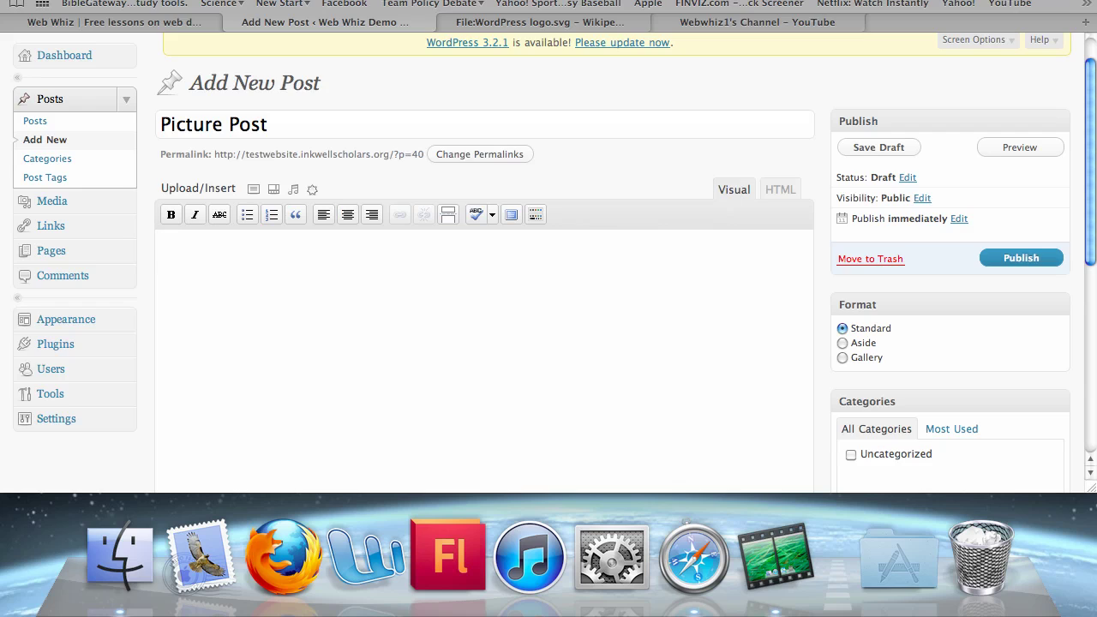
pyautogui.write('This is a picture post tes.')
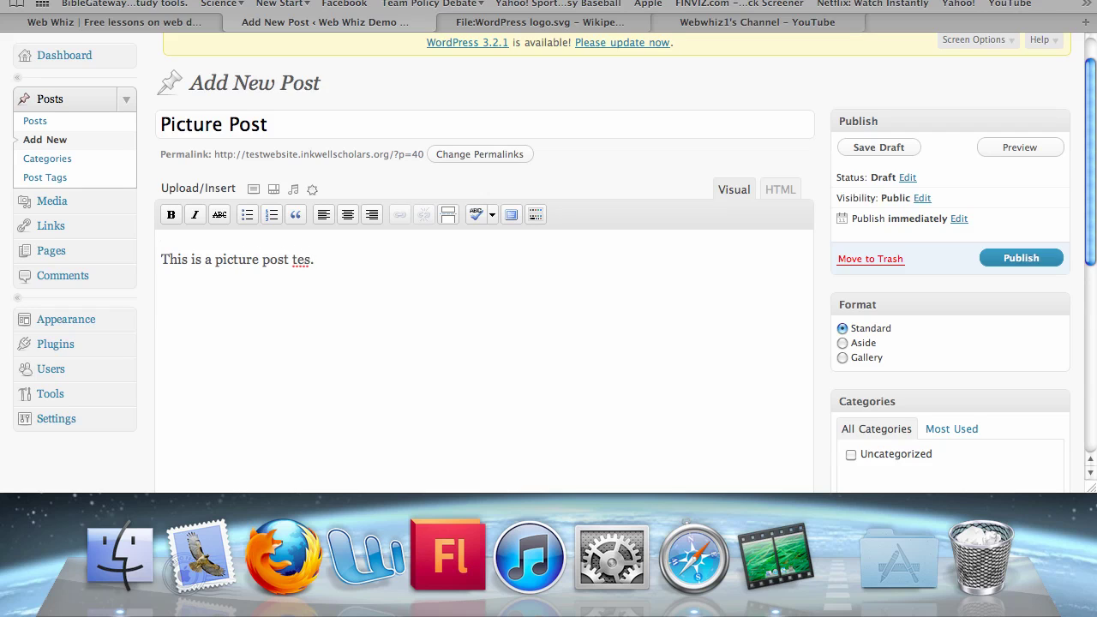
pyautogui.press('BackSpace')
pyautogui.write('t.')
# Put the caret below the test sentence and open the Add an Image window
pyautogui.moveTo(159, 185); pyautogui.dragTo(231, 192)
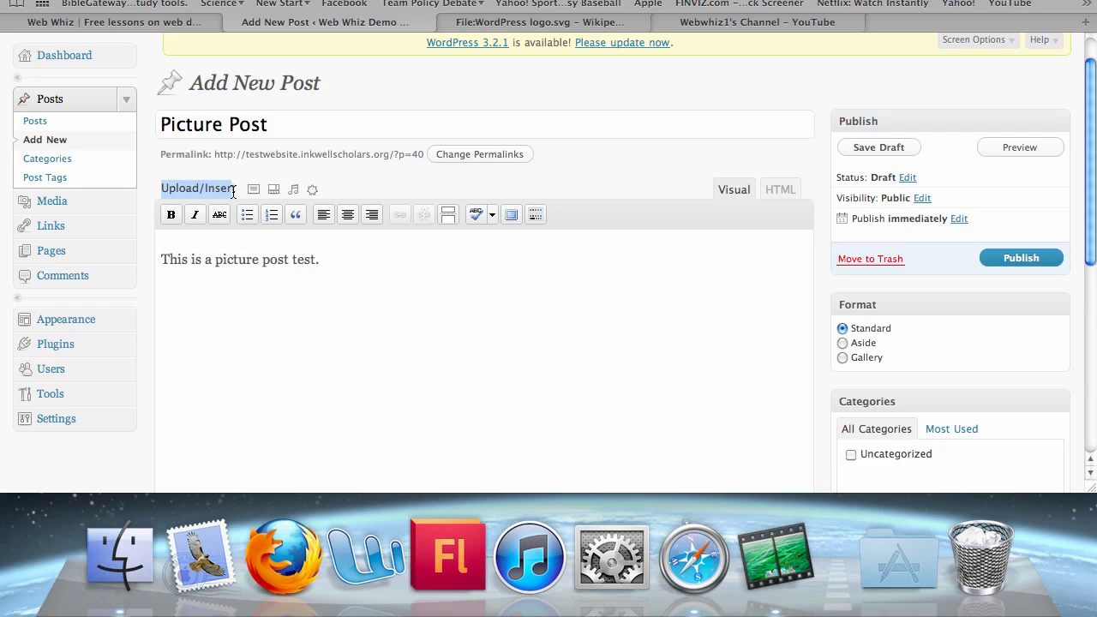
pyautogui.click(235, 188)
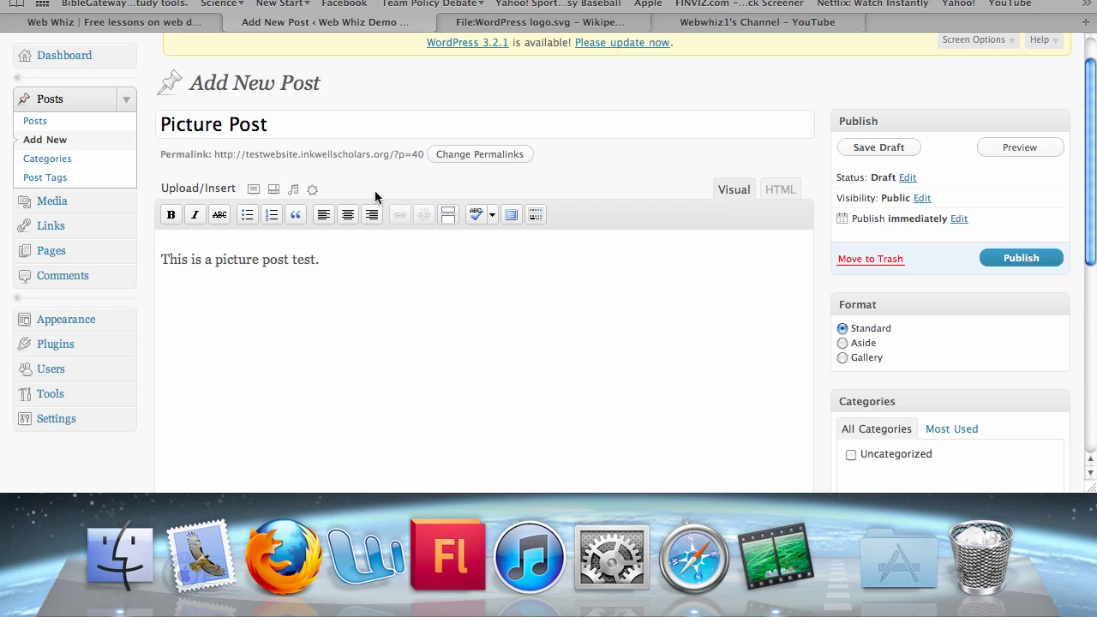
pyautogui.click(214, 325)
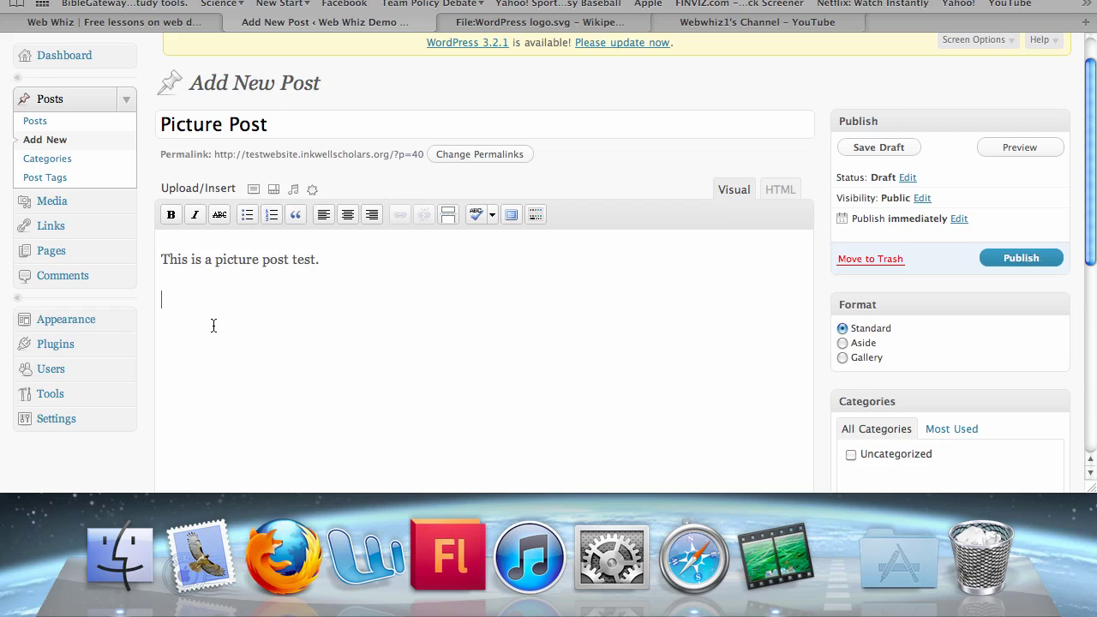
pyautogui.click(253, 189)
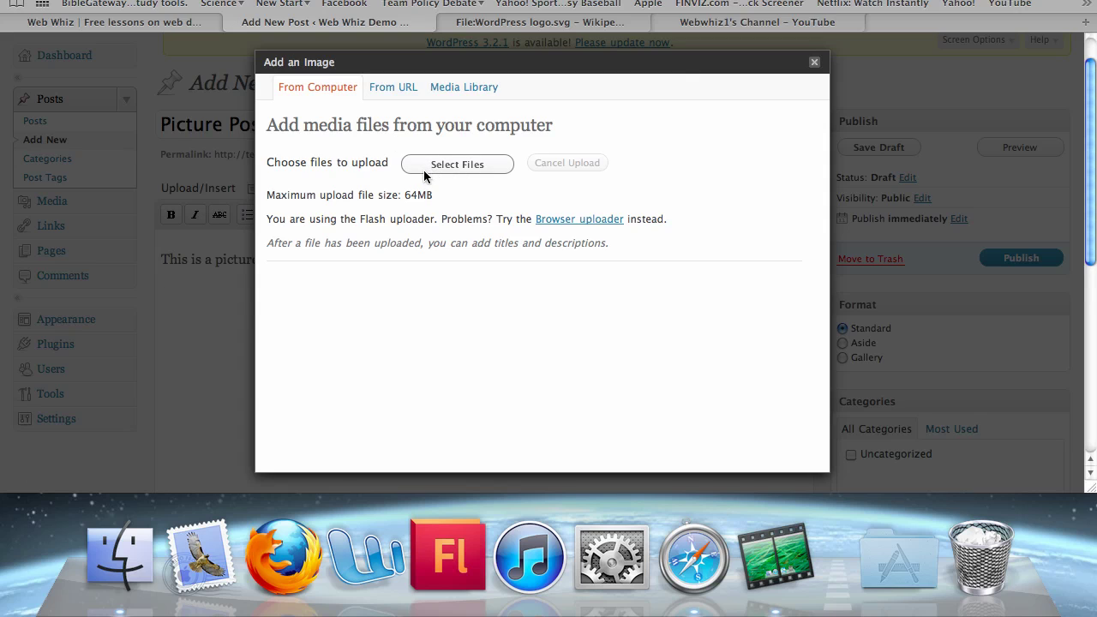
# Switch to the From URL form and copy the WordPress logo's image address from Wikipedia
pyautogui.click(384, 94)
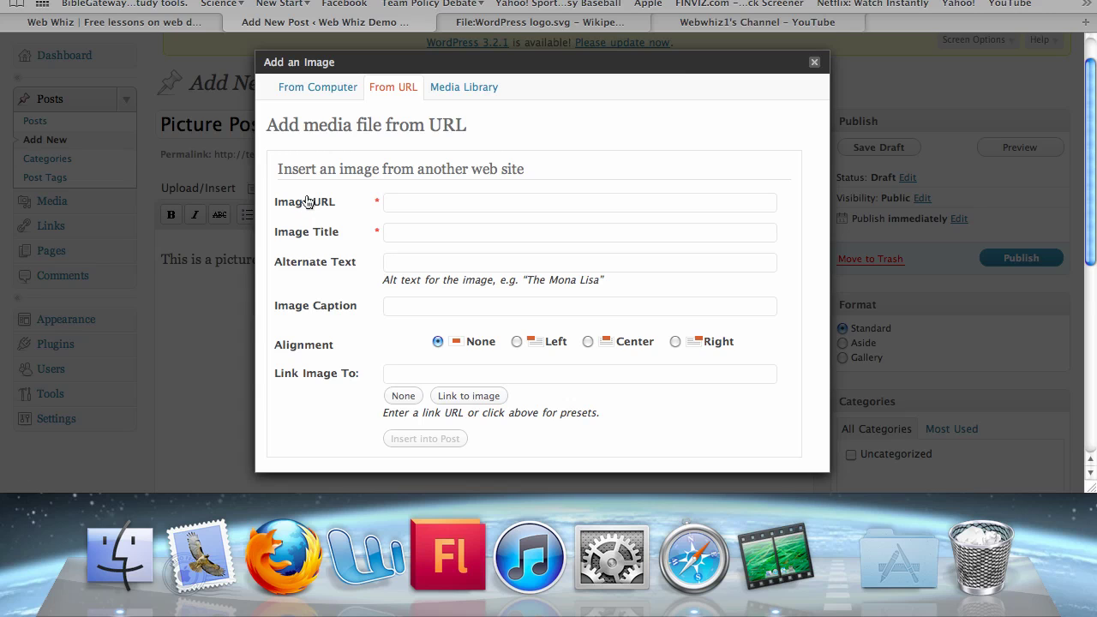
pyautogui.click(491, 29)
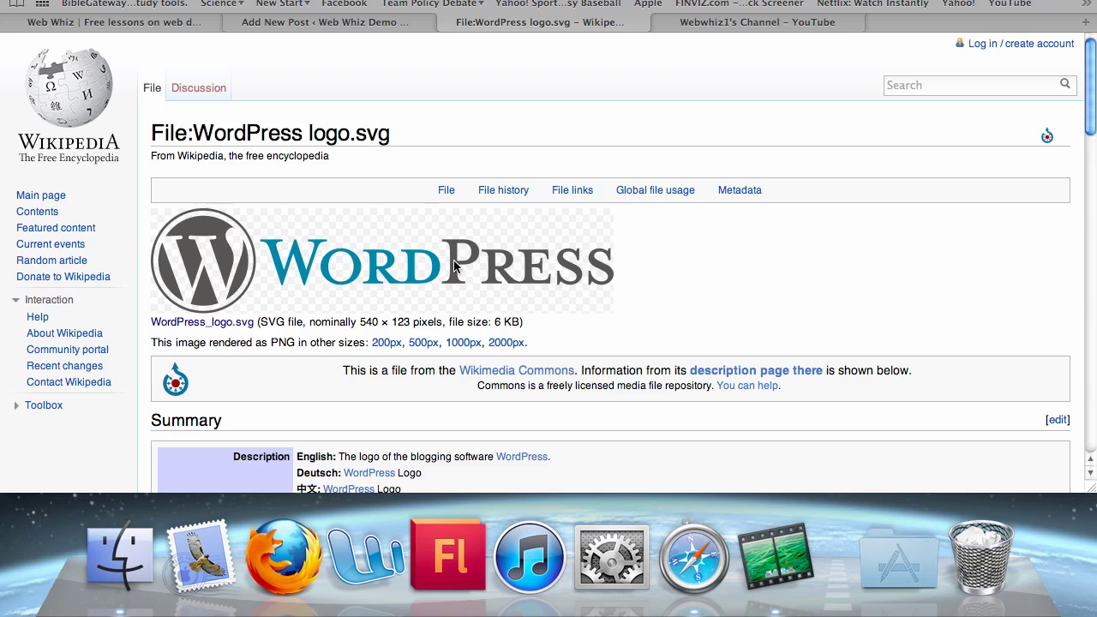
pyautogui.rightClick(322, 270)
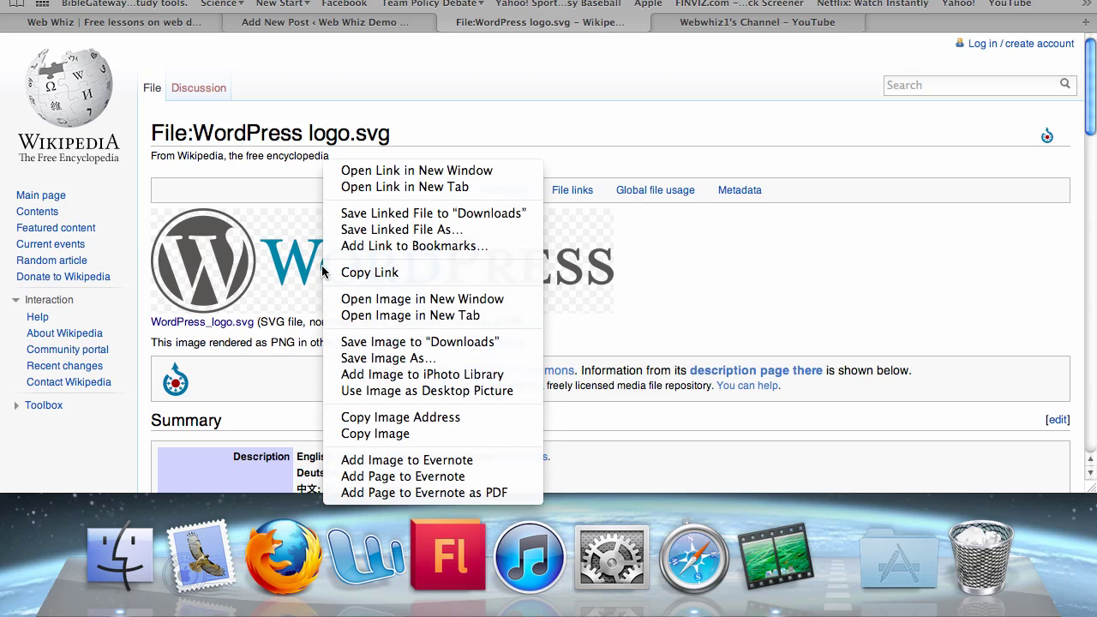
pyautogui.click(360, 417)
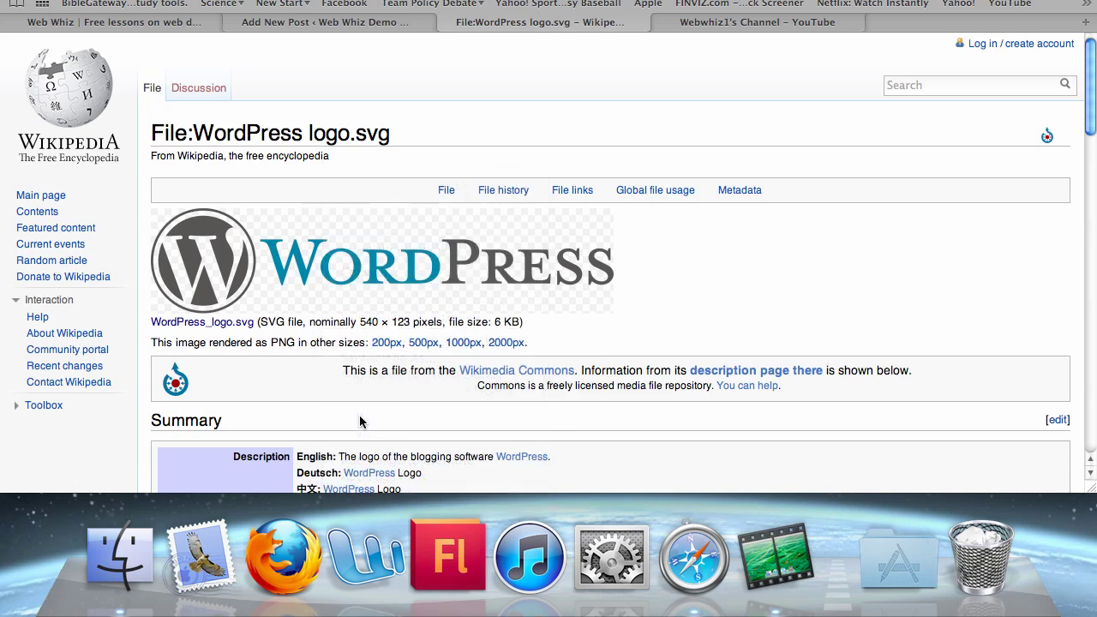
pyautogui.click(330, 24)
pyautogui.click(423, 203)
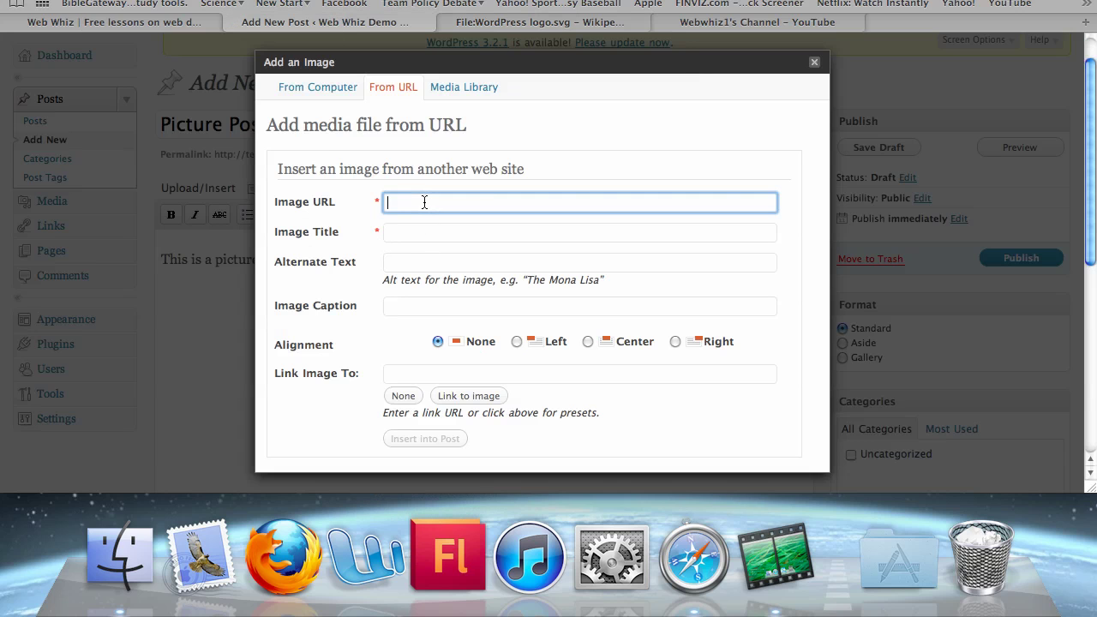
# Paste the logo address, title it 'Wordpress Picture', and insert it into the post
pyautogui.press('super+v')
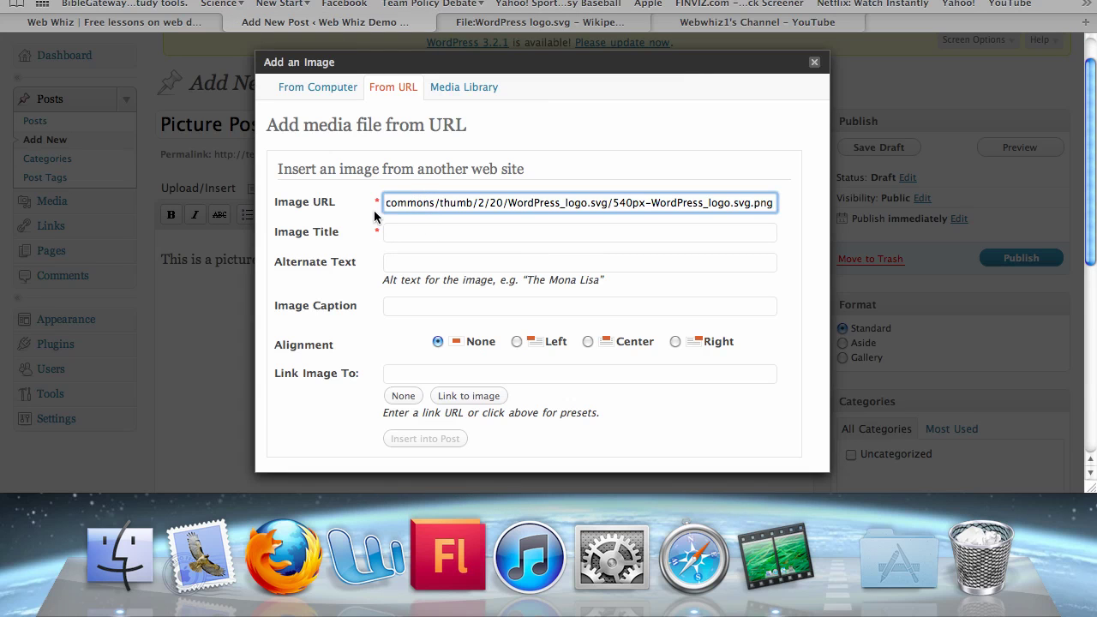
pyautogui.click(401, 237)
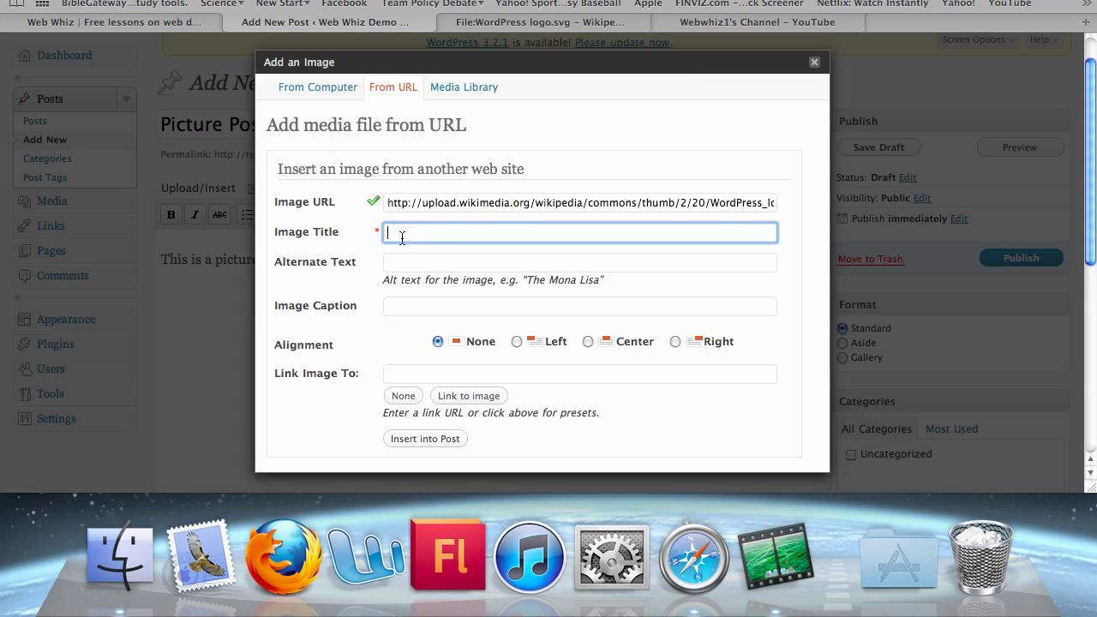
pyautogui.write('Wordpress Picture')
pyautogui.click(438, 439)
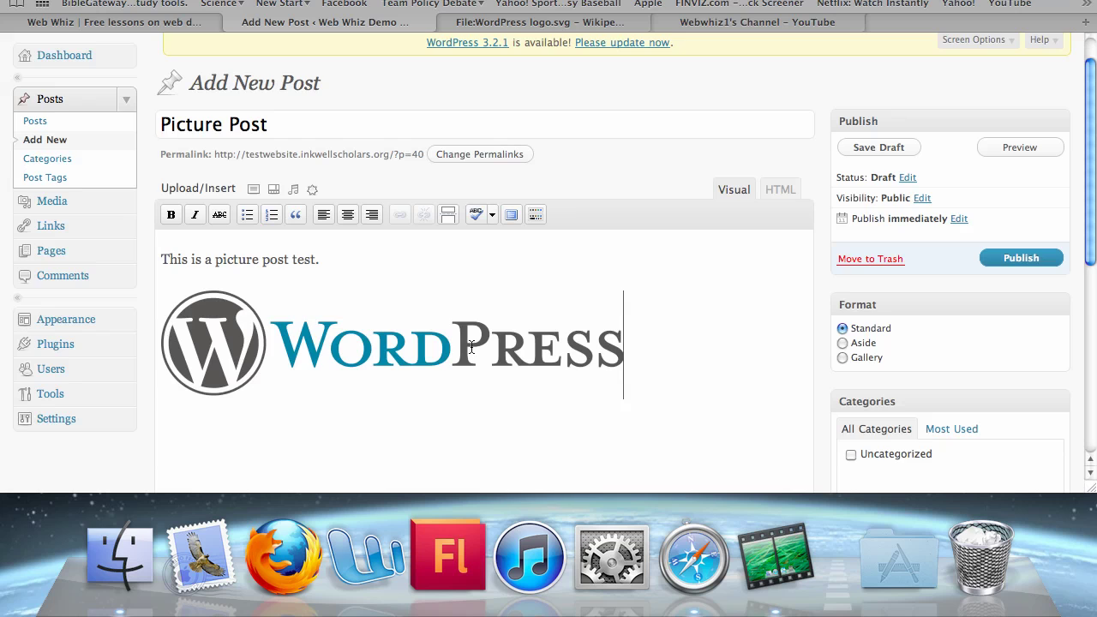
pyautogui.click(527, 347)
pyautogui.click(780, 365)
pyautogui.click(1020, 148)
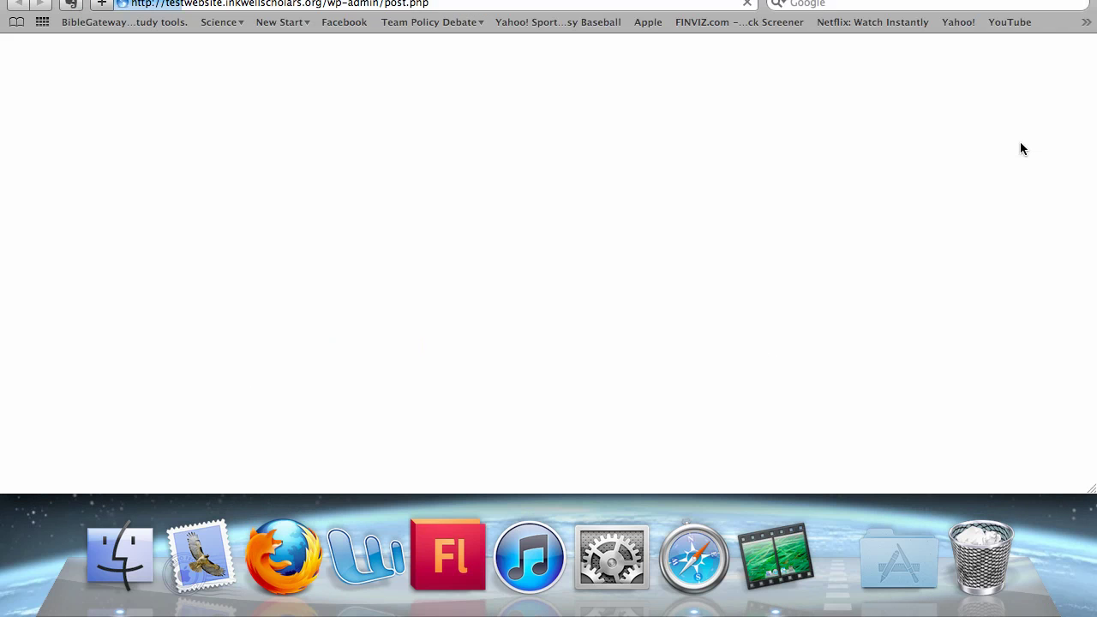
pyautogui.scroll(-5, 558, 245)
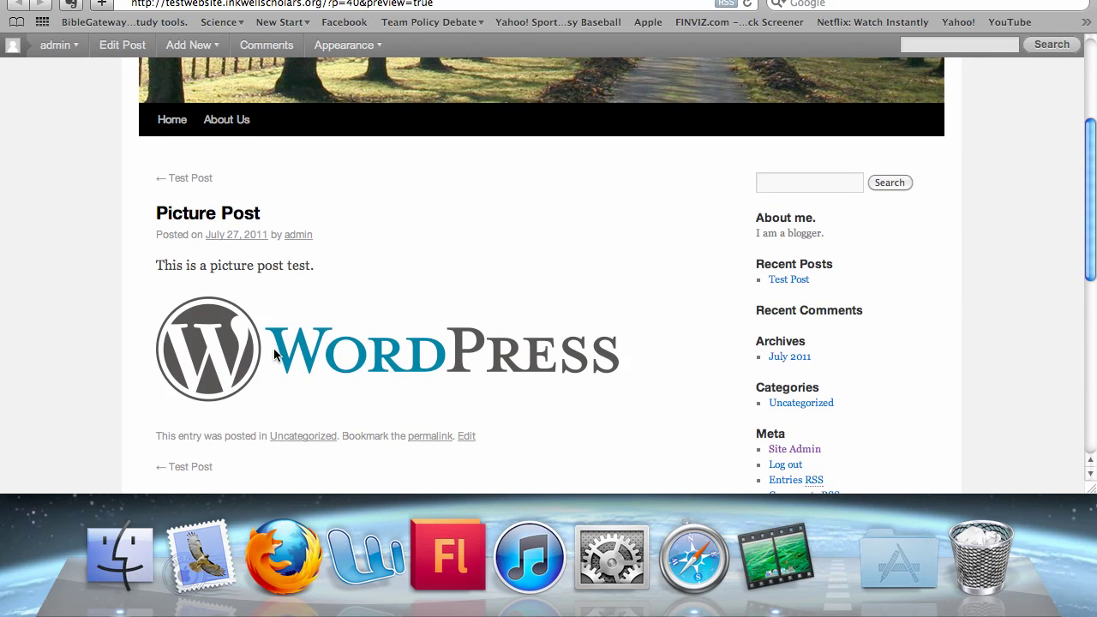
pyautogui.moveTo(274, 353); pyautogui.dragTo(80, 281)
pyautogui.click(80, 282)
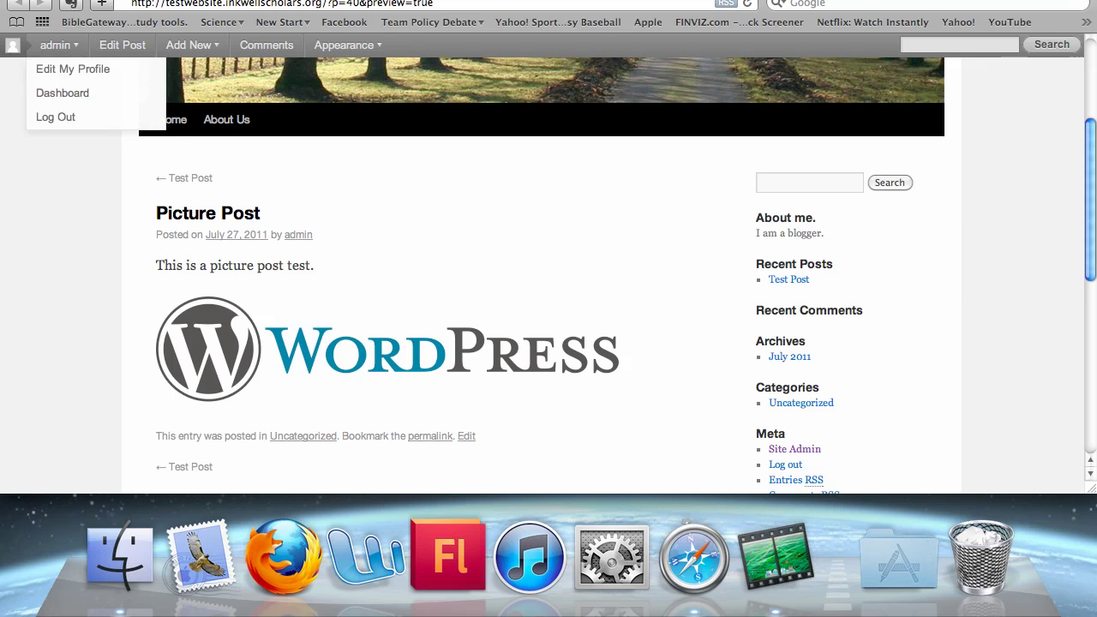
pyautogui.press('super+w')
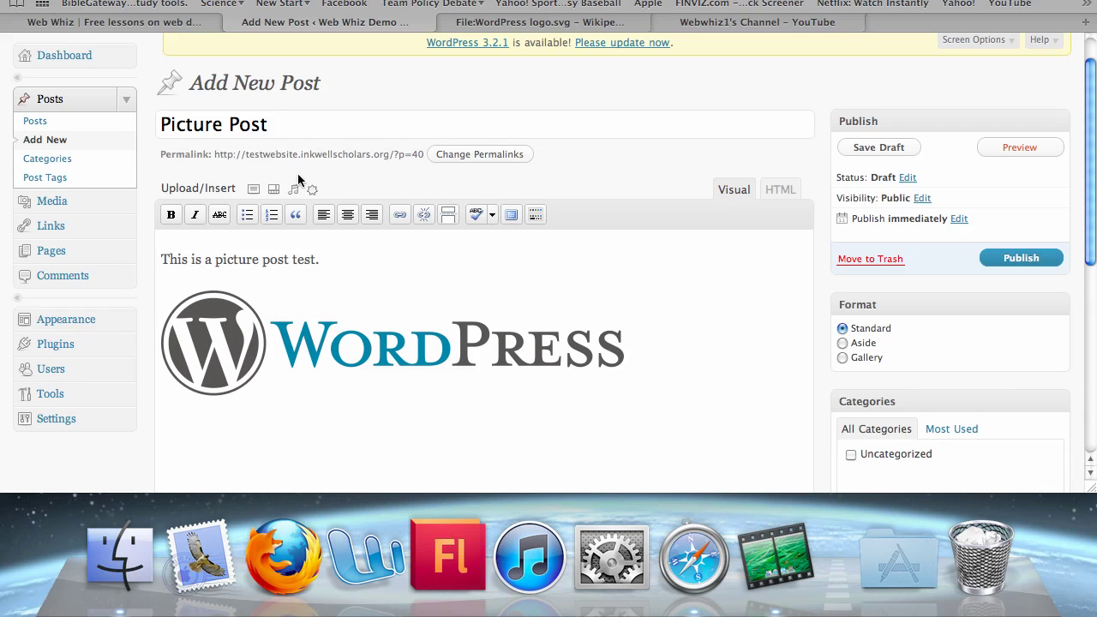
# Switch to HTML view and inspect the logo's img tag: title, src, width 540, height 123
pyautogui.click(780, 193)
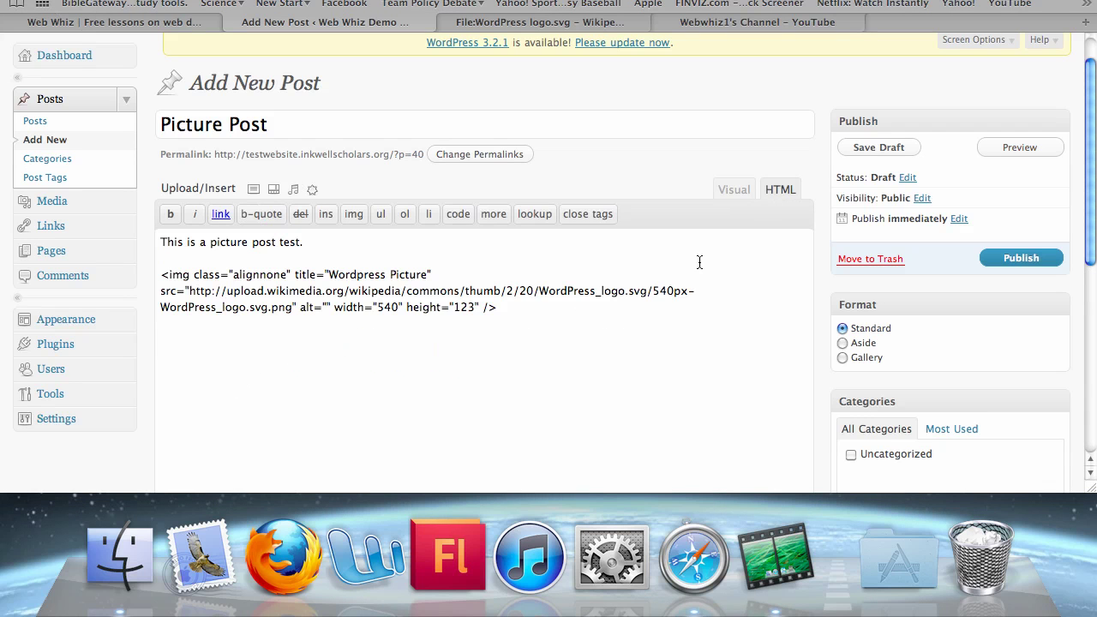
pyautogui.moveTo(485, 315); pyautogui.dragTo(159, 275)
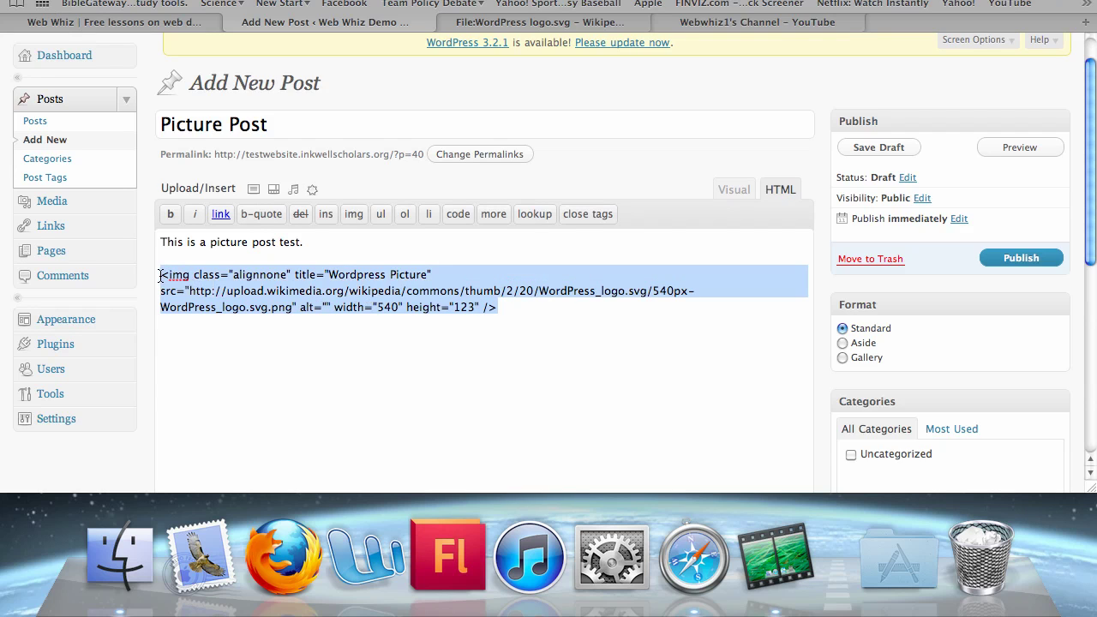
pyautogui.click(560, 356)
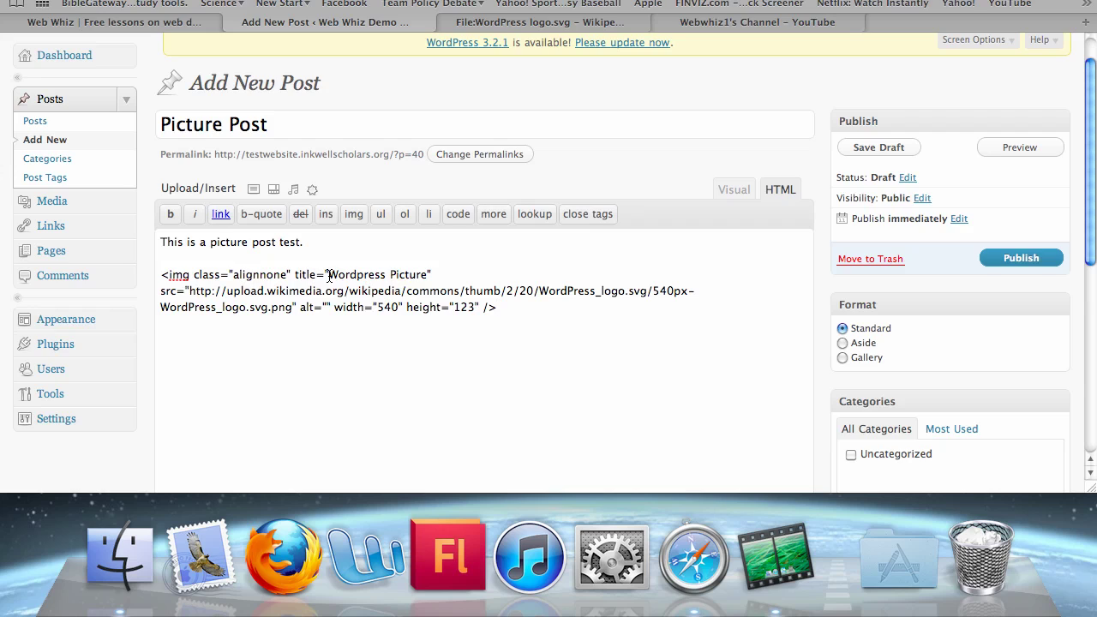
pyautogui.moveTo(329, 274); pyautogui.dragTo(427, 279)
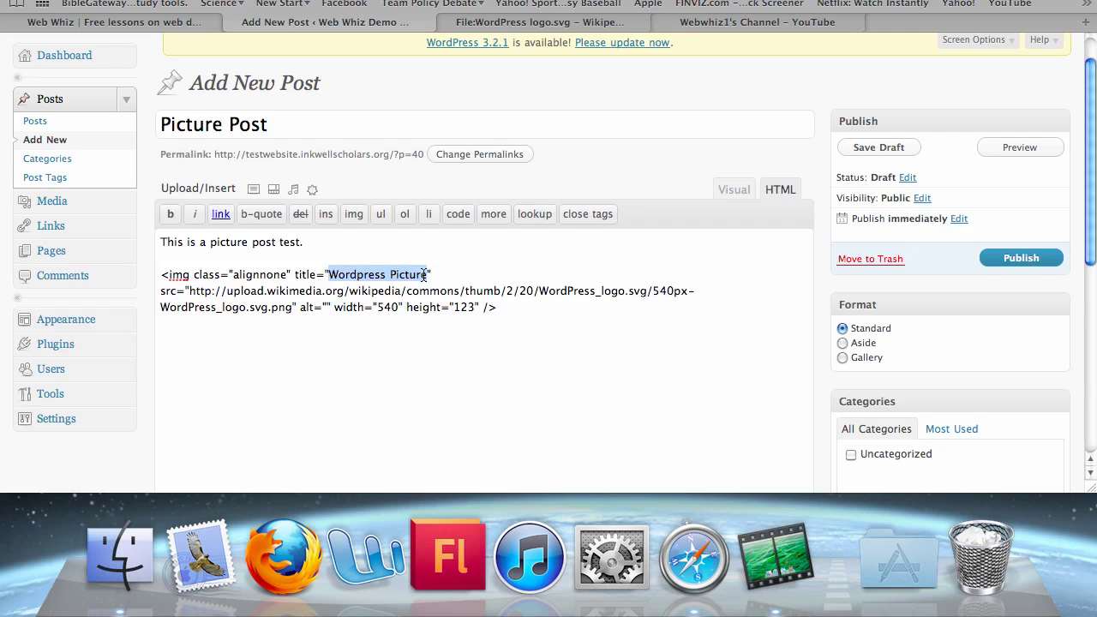
pyautogui.moveTo(190, 294); pyautogui.dragTo(503, 312)
pyautogui.click(503, 312)
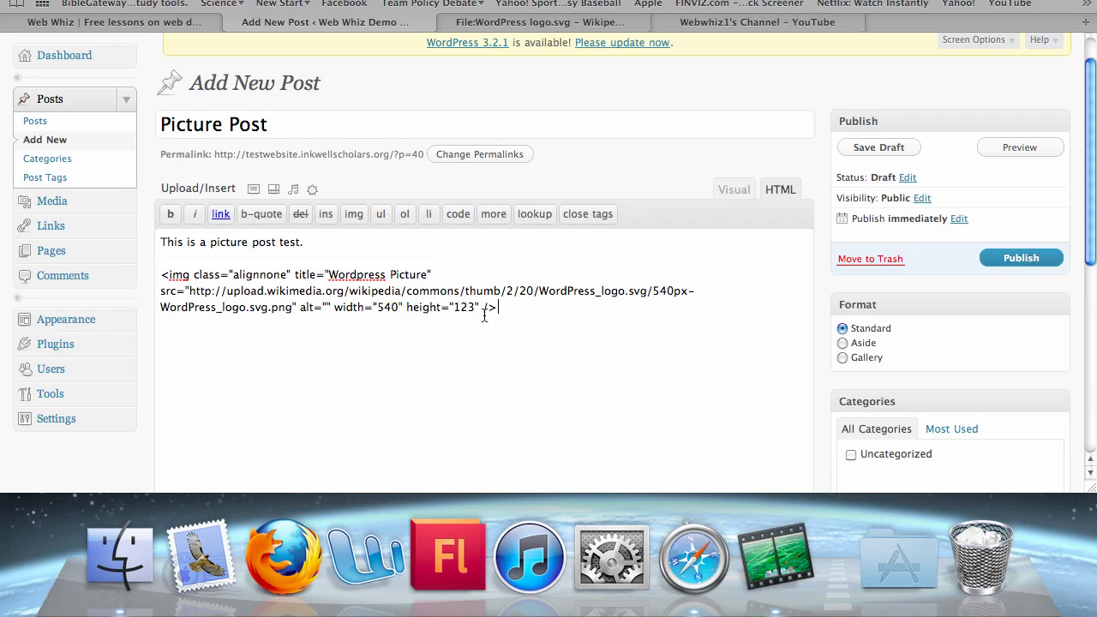
# Change the logo's img width to 270 and height to 61, then preview the post
pyautogui.click(398, 306)
pyautogui.press('BackSpace')
pyautogui.press('BackSpace')
pyautogui.press('BackSpace')
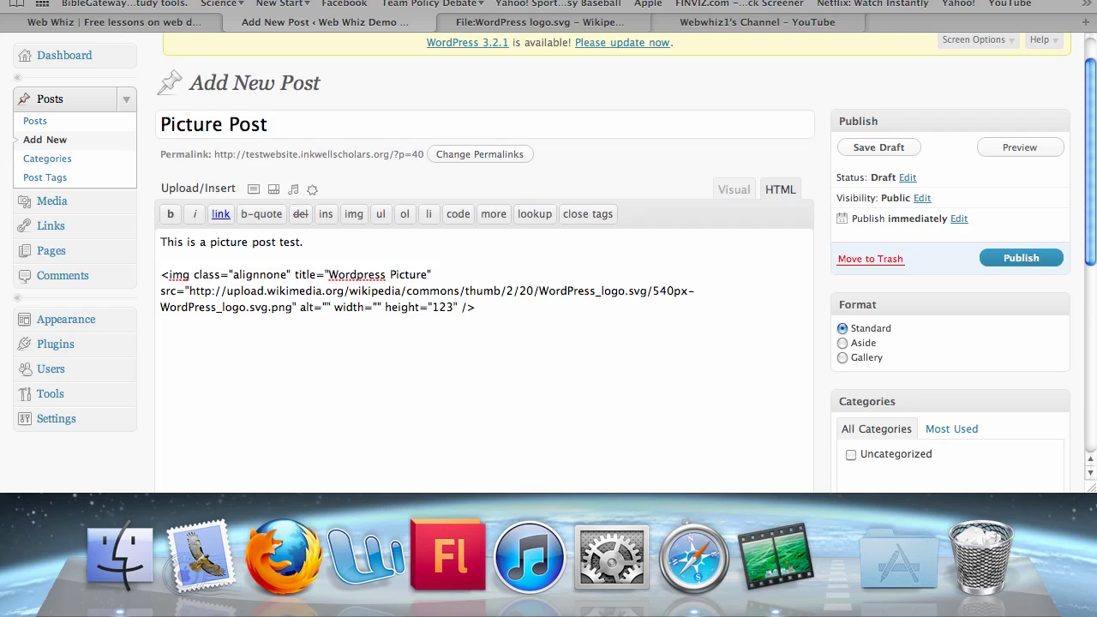
pyautogui.write('270')
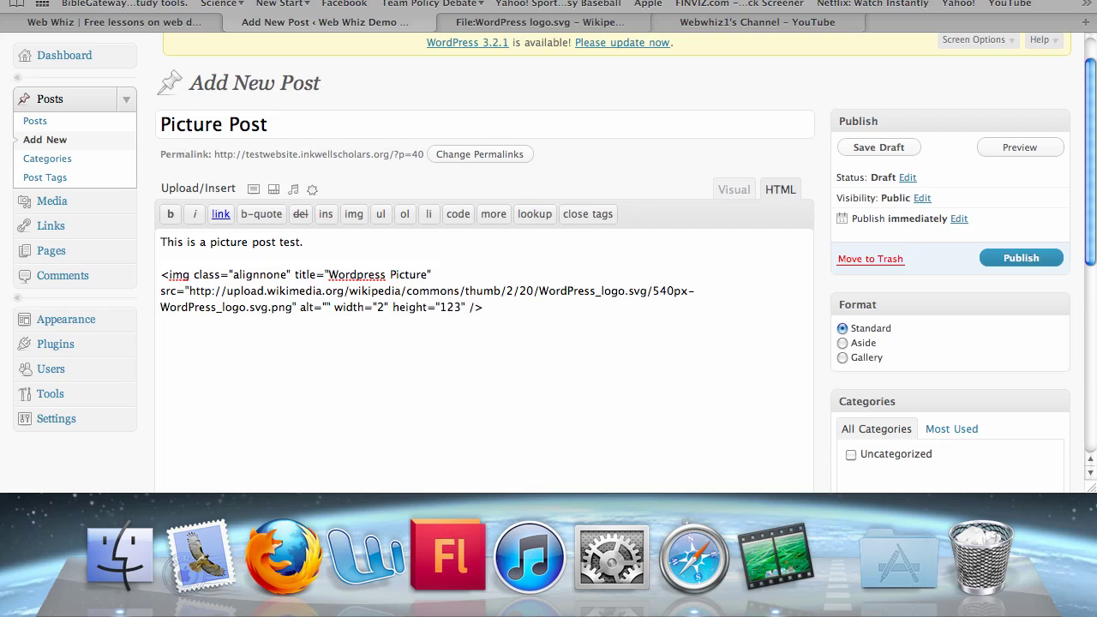
pyautogui.click(476, 306)
pyautogui.press('BackSpace')
pyautogui.press('BackSpace')
pyautogui.press('BackSpace')
pyautogui.write('61')
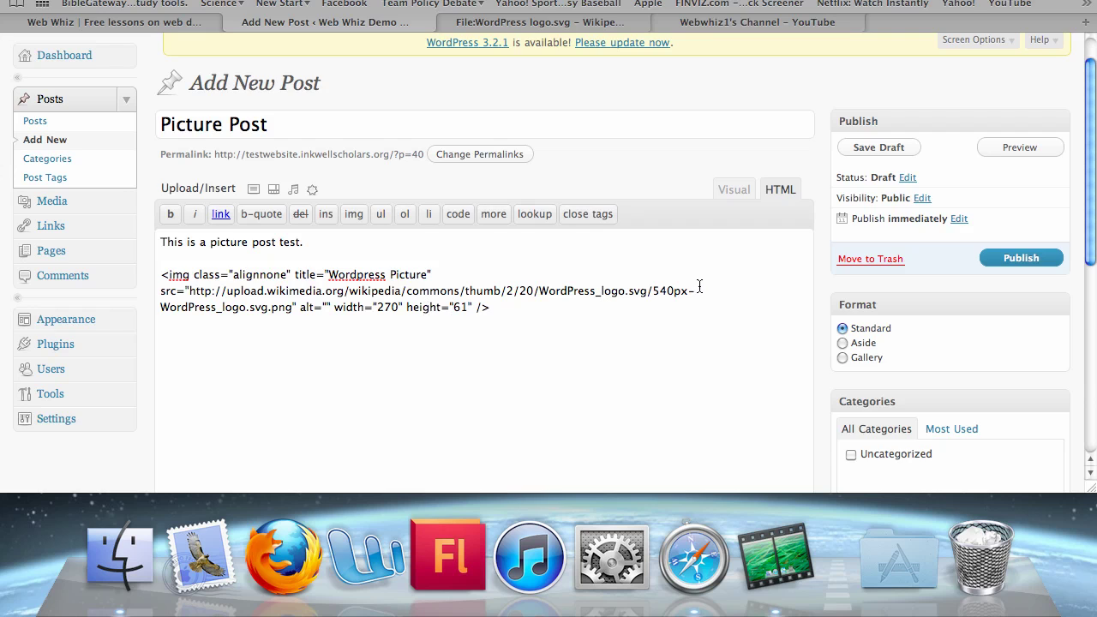
pyautogui.click(997, 147)
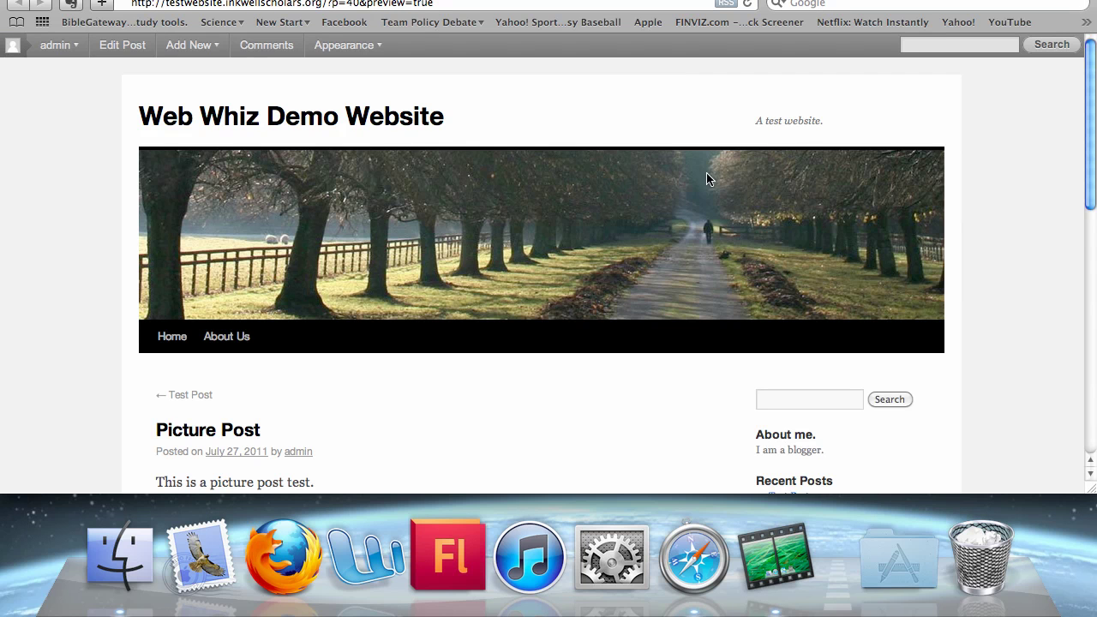
# Scroll the preview to check the 270×61 logo, then close the preview
pyautogui.scroll(-5, 720, 176)
pyautogui.scroll(-1, 706, 172)
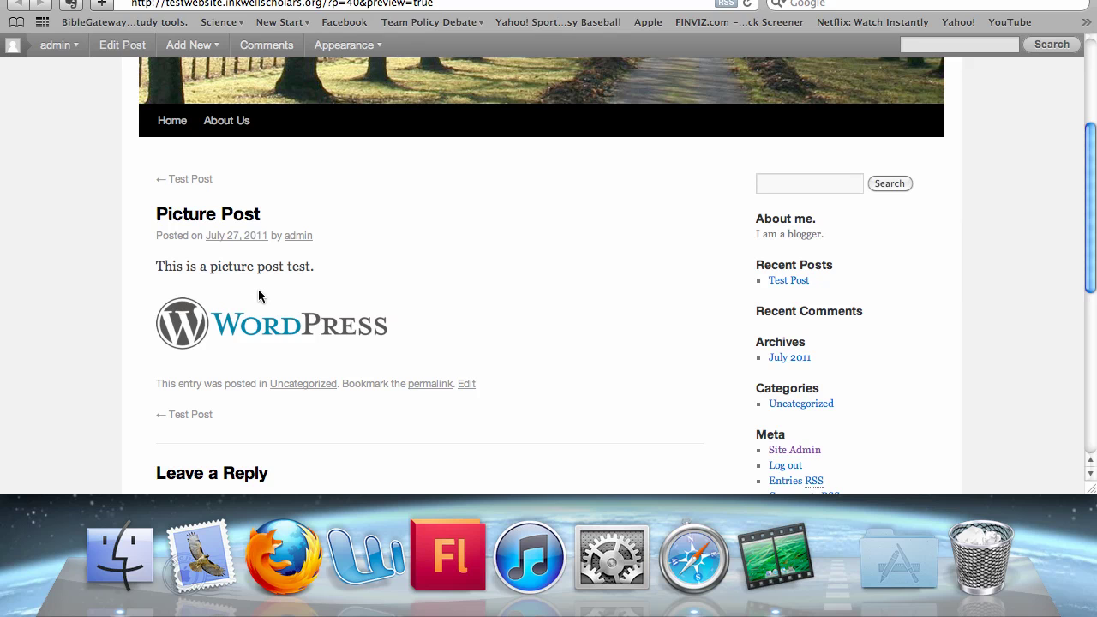
pyautogui.click(8, 5)
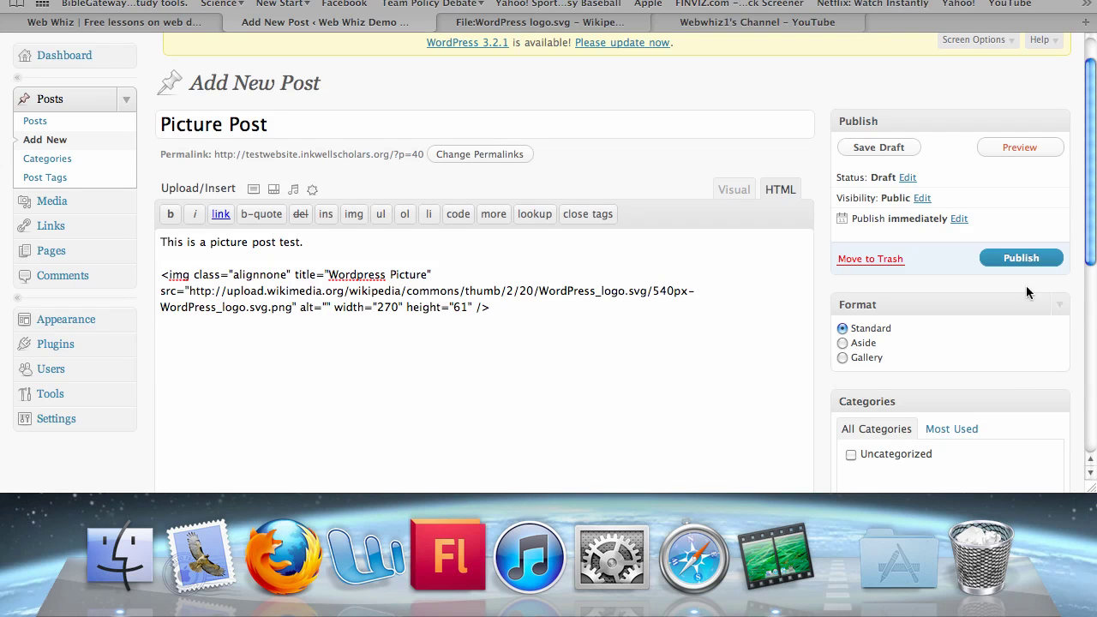
# Publish Picture Post, view it on the site, then start a new post from Posts > Add New
pyautogui.click(1013, 260)
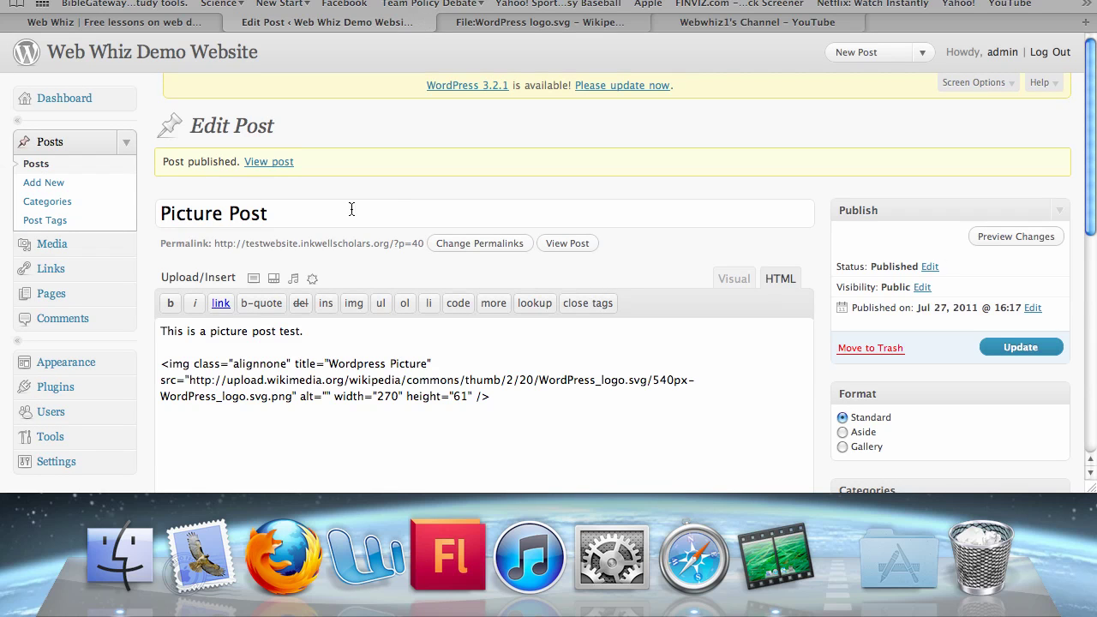
pyautogui.click(268, 163)
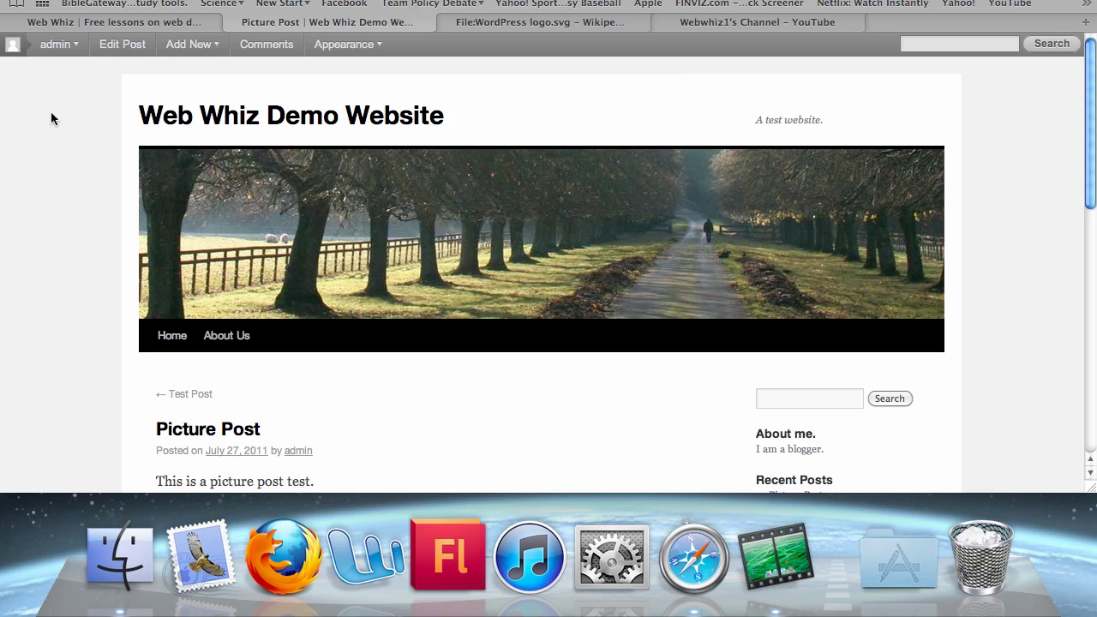
pyautogui.moveTo(54, 44)
pyautogui.click(63, 93)
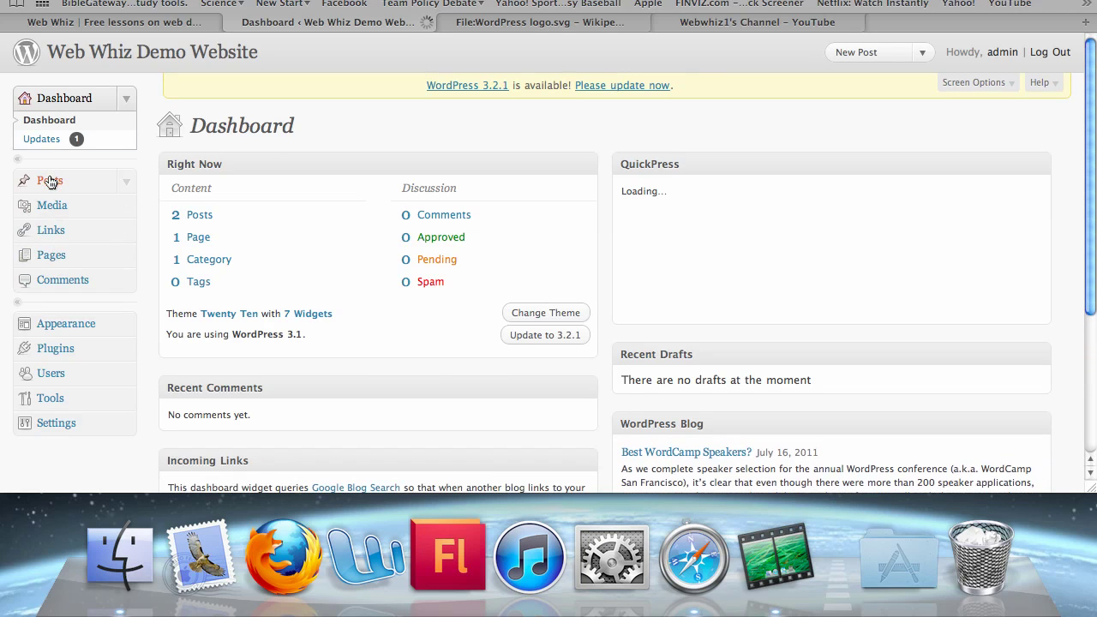
pyautogui.click(50, 181)
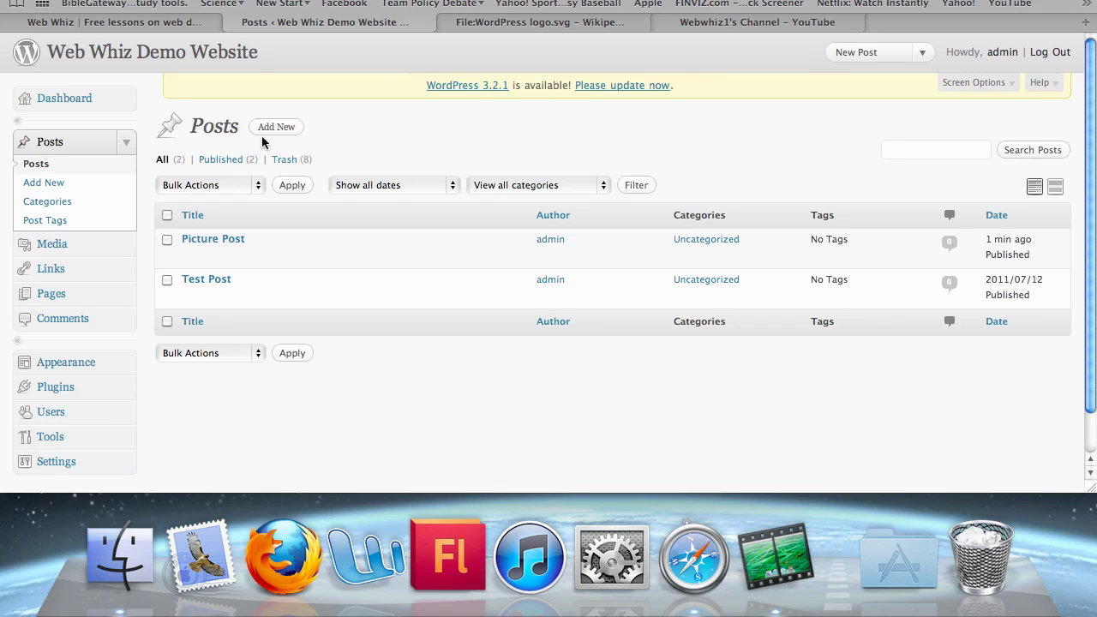
pyautogui.click(275, 126)
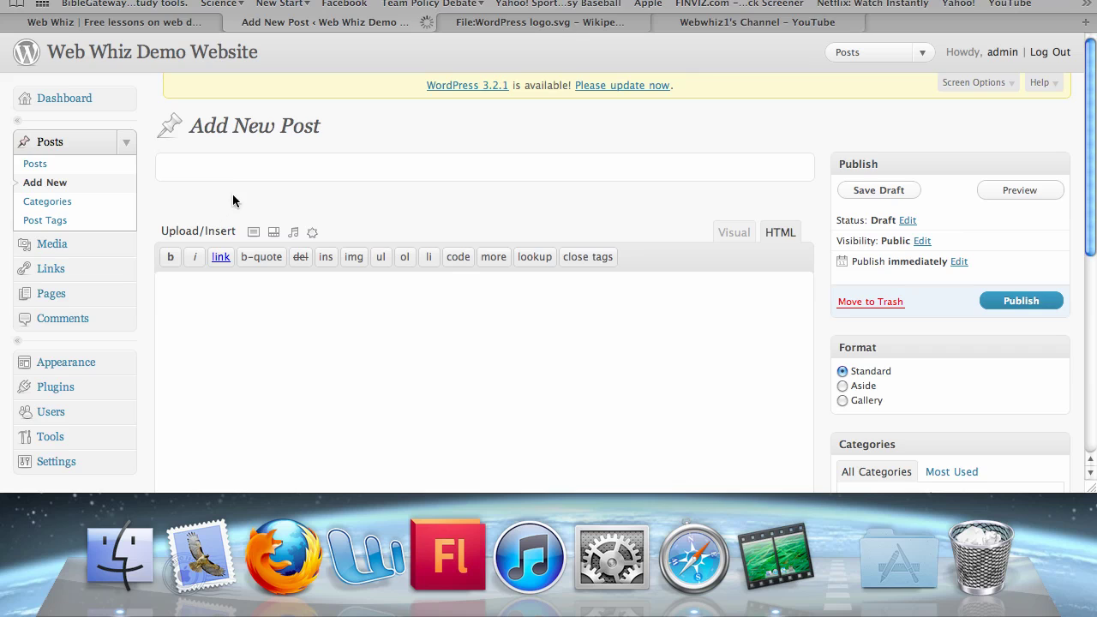
# Title the post 'Video Post' with body 'This is a post that tests how to add video to your posts.'
pyautogui.write('Vide')
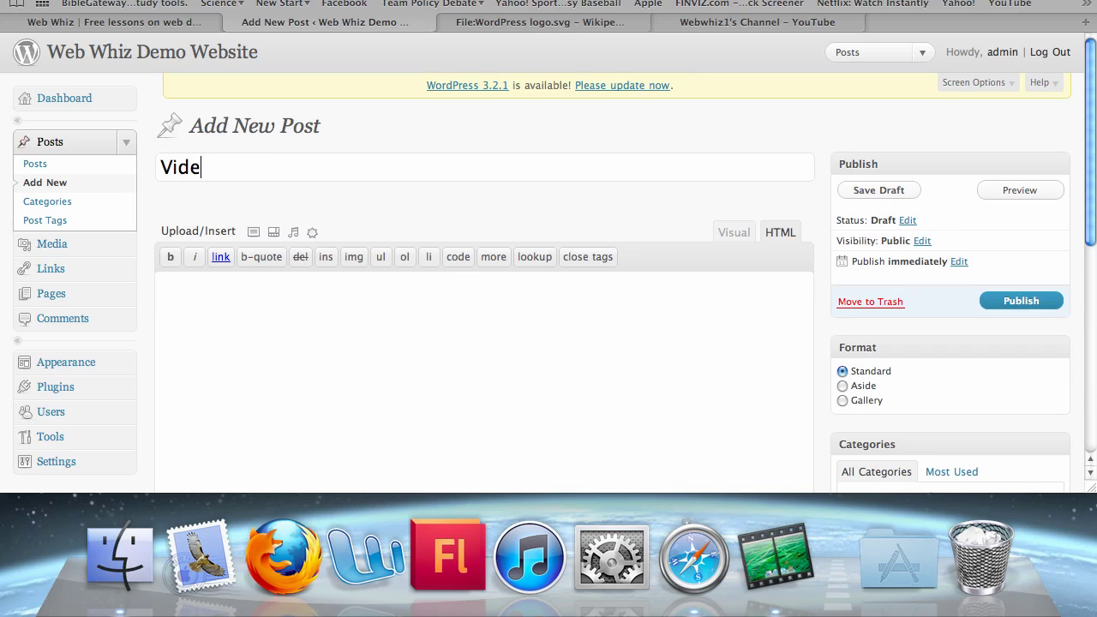
pyautogui.write('o Post')
pyautogui.scroll(-2, 247, 183)
pyautogui.click(738, 178)
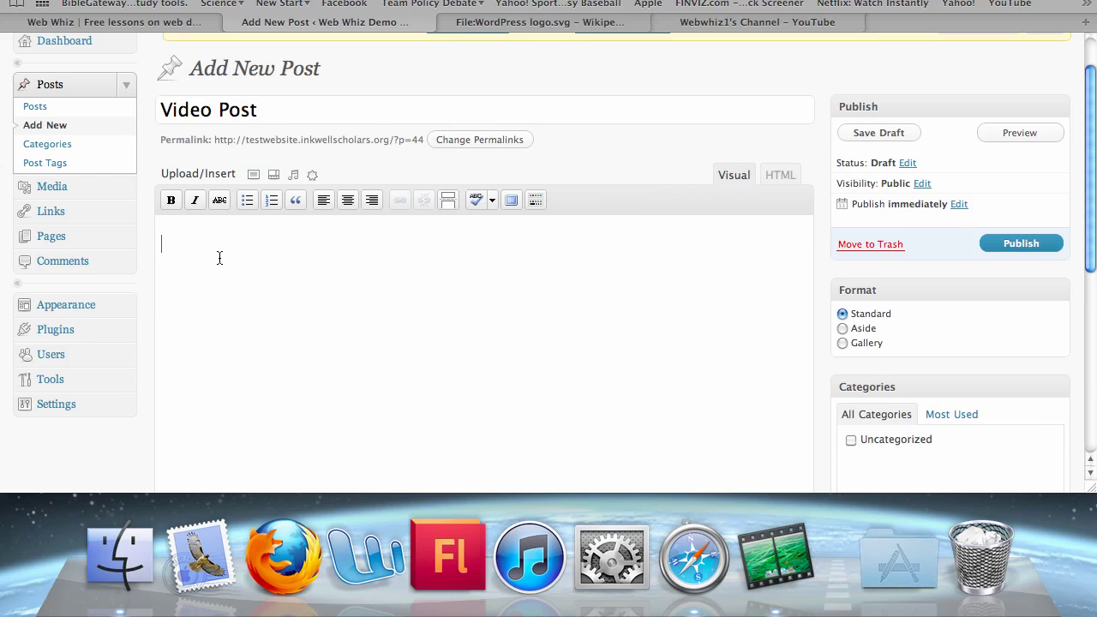
pyautogui.write('This is a post that tests')
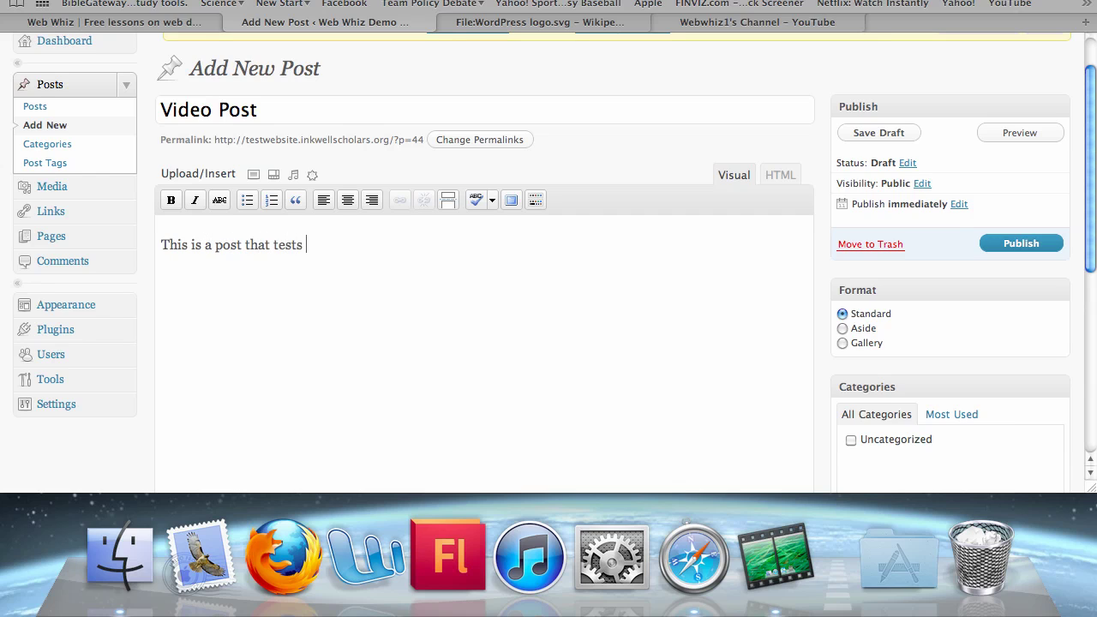
pyautogui.write(' how to add video ')
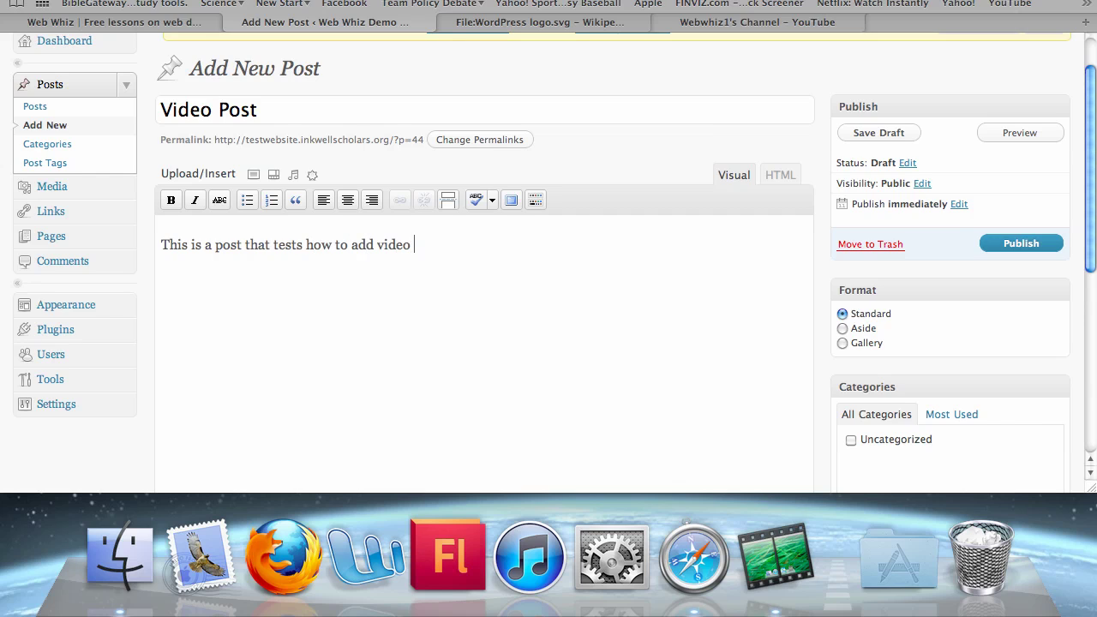
pyautogui.write('to your posts.')
pyautogui.press('Return')
# Switch to the YouTube channel tab and scroll through the page
pyautogui.click(724, 26)
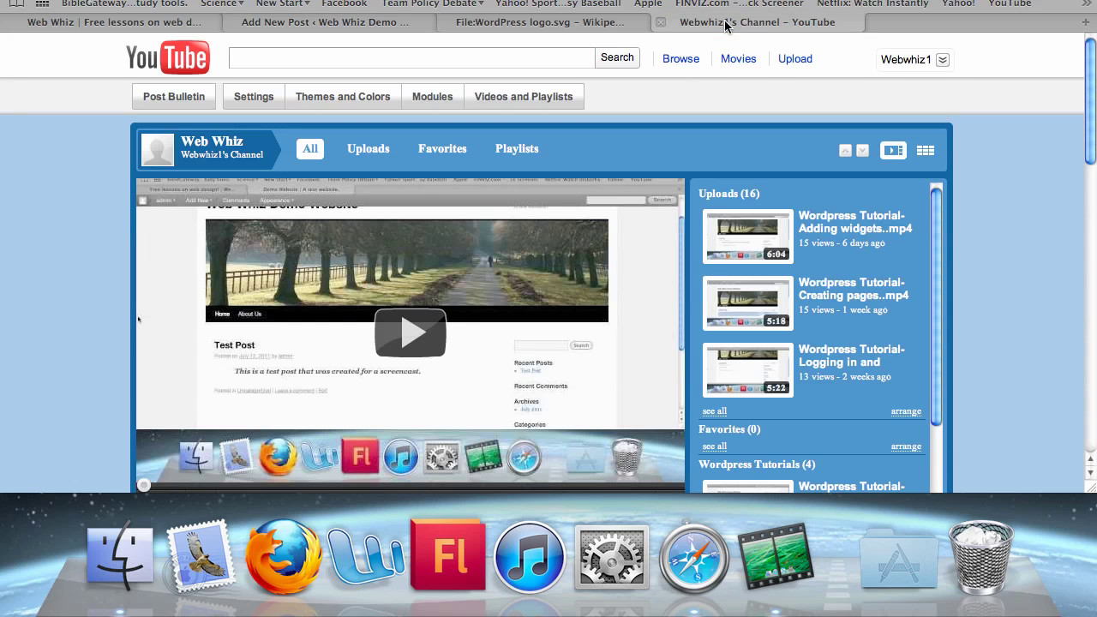
pyautogui.scroll(-5, 138, 160)
pyautogui.scroll(2, 219, 302)
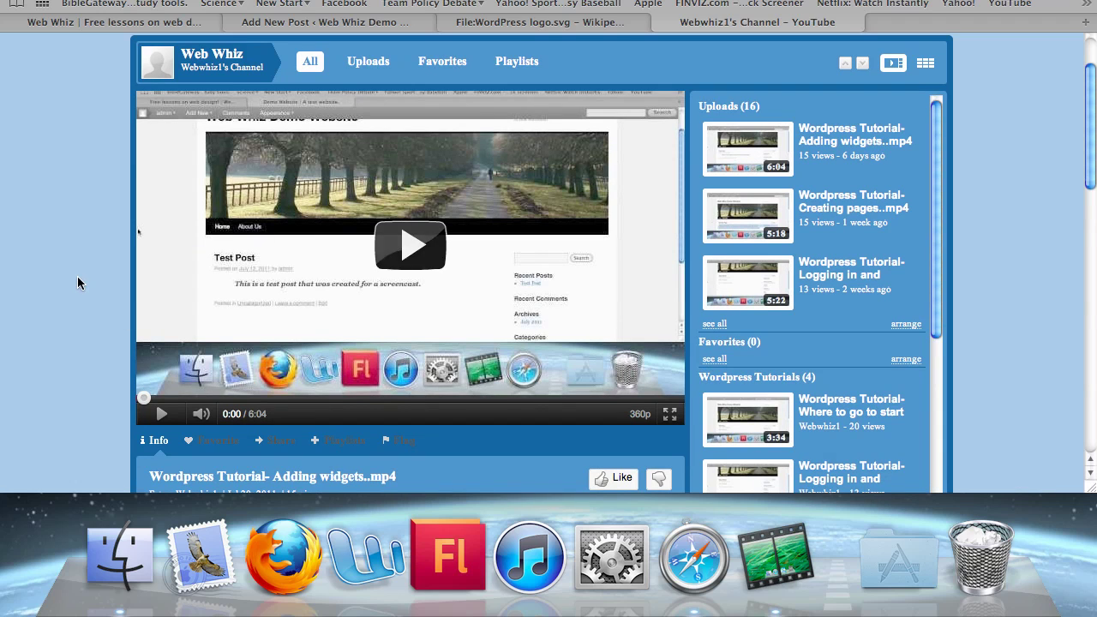
# Open the full YouTube page for the 'Wordpress Tutorial- Adding widgets..mp4' video
pyautogui.scroll(-2, 77, 283)
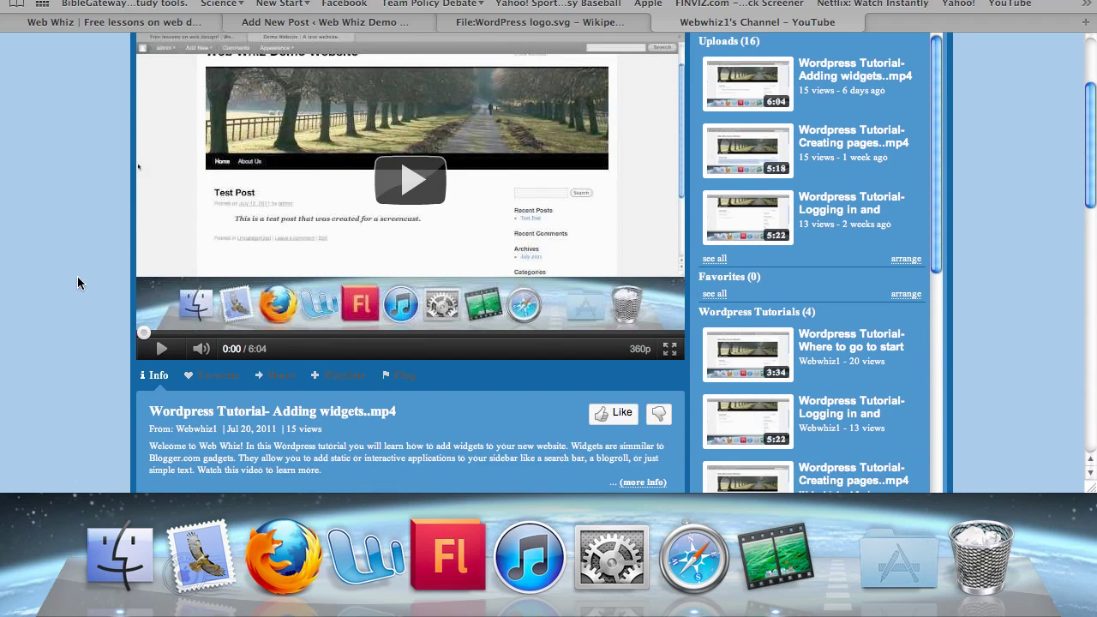
pyautogui.scroll(-1, 77, 283)
pyautogui.scroll(3, 77, 283)
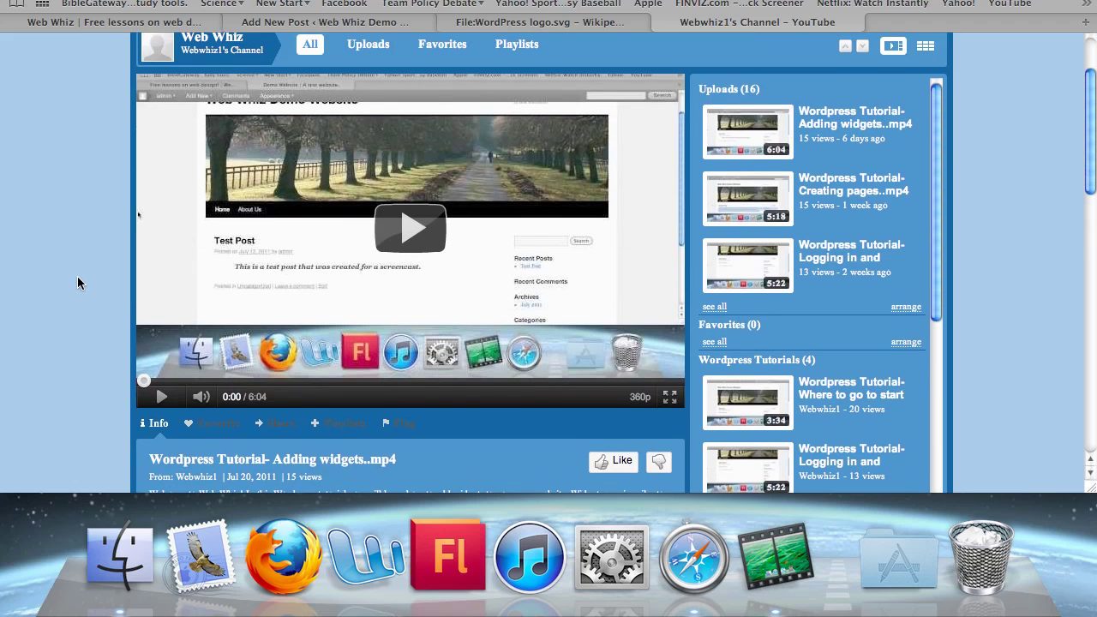
pyautogui.scroll(-3, 77, 282)
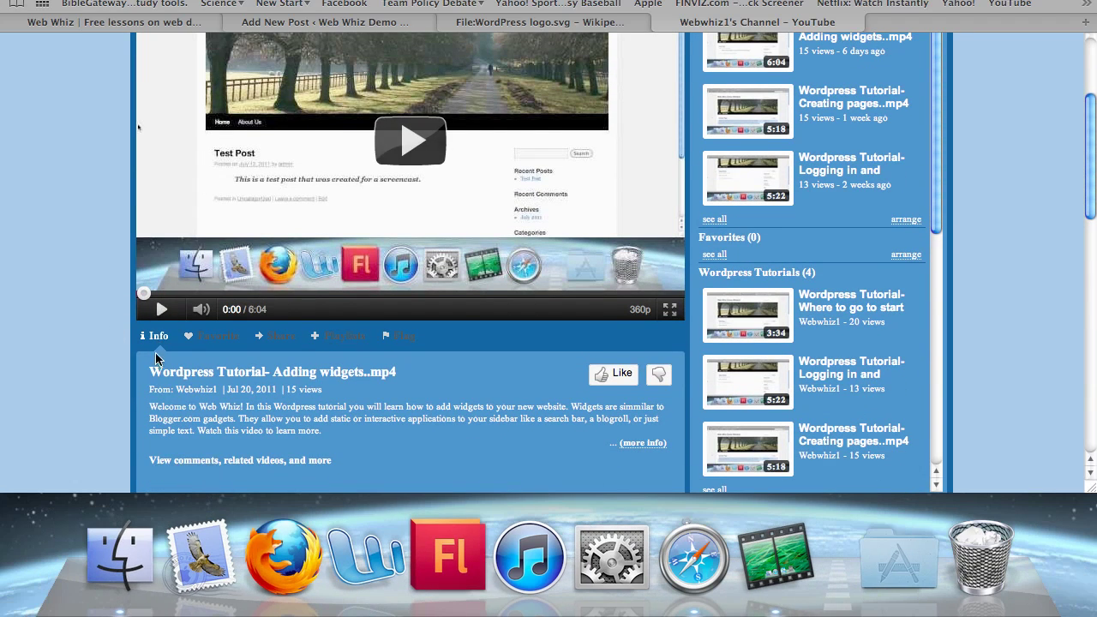
pyautogui.click(232, 467)
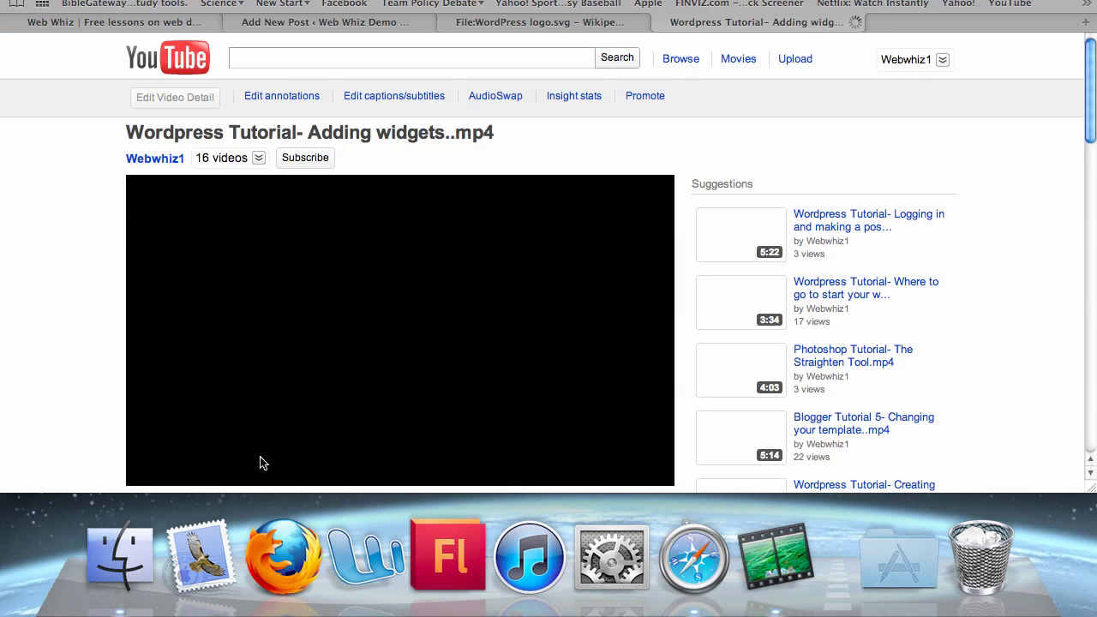
# Pause the 6:04 widgets video near the start and copy its video URL
pyautogui.scroll(-2, 51, 360)
pyautogui.scroll(-1, 51, 362)
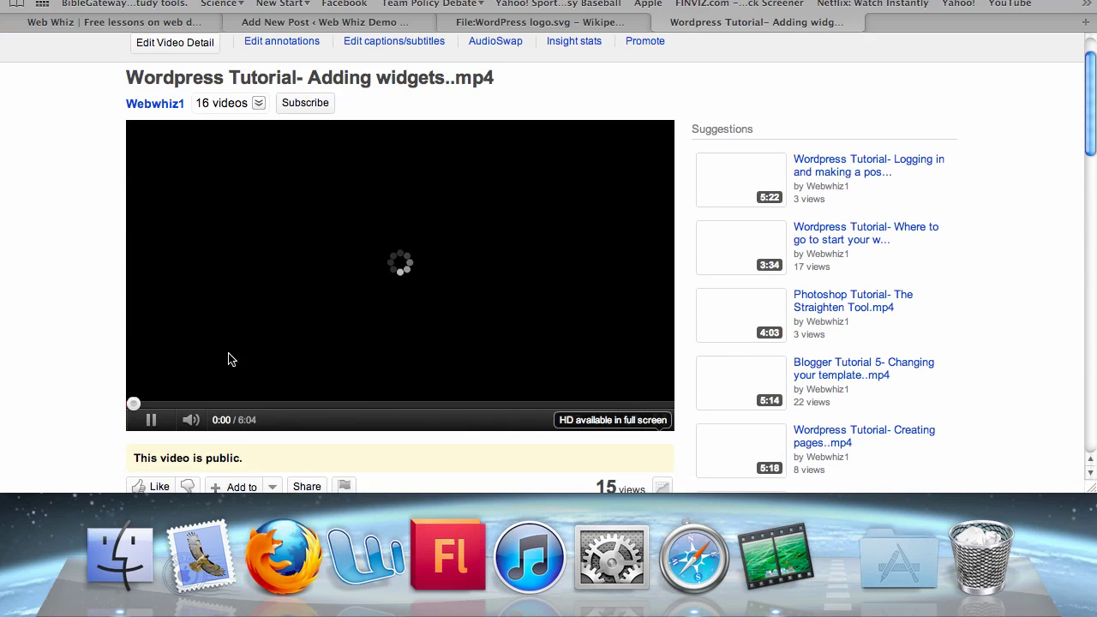
pyautogui.click(147, 418)
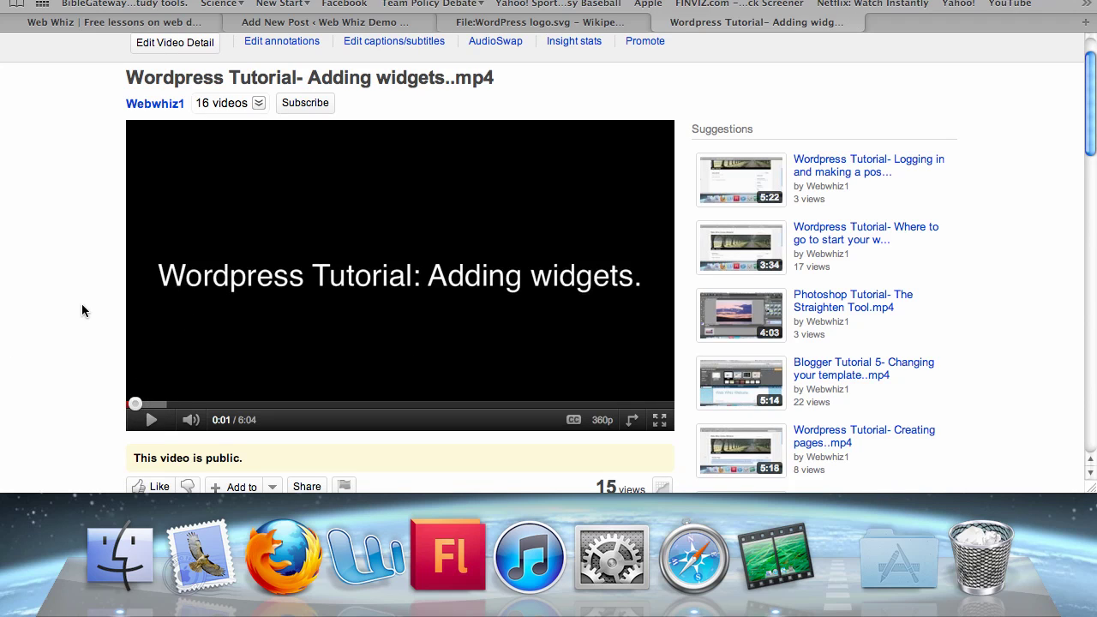
pyautogui.scroll(-1, 81, 308)
pyautogui.scroll(-5, 81, 310)
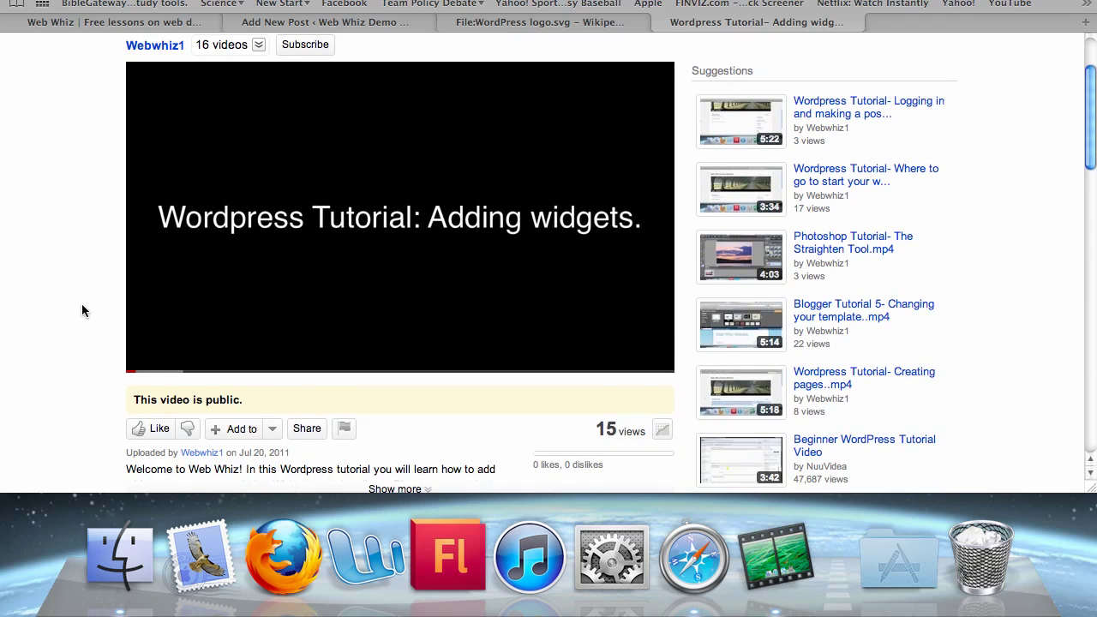
pyautogui.rightClick(243, 222)
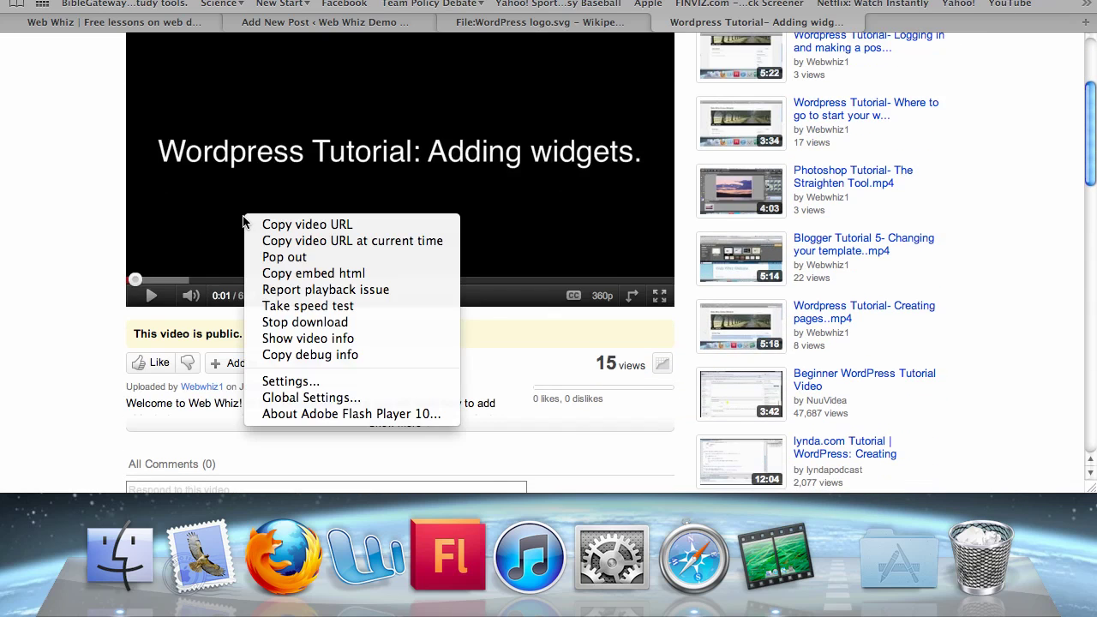
pyautogui.click(262, 232)
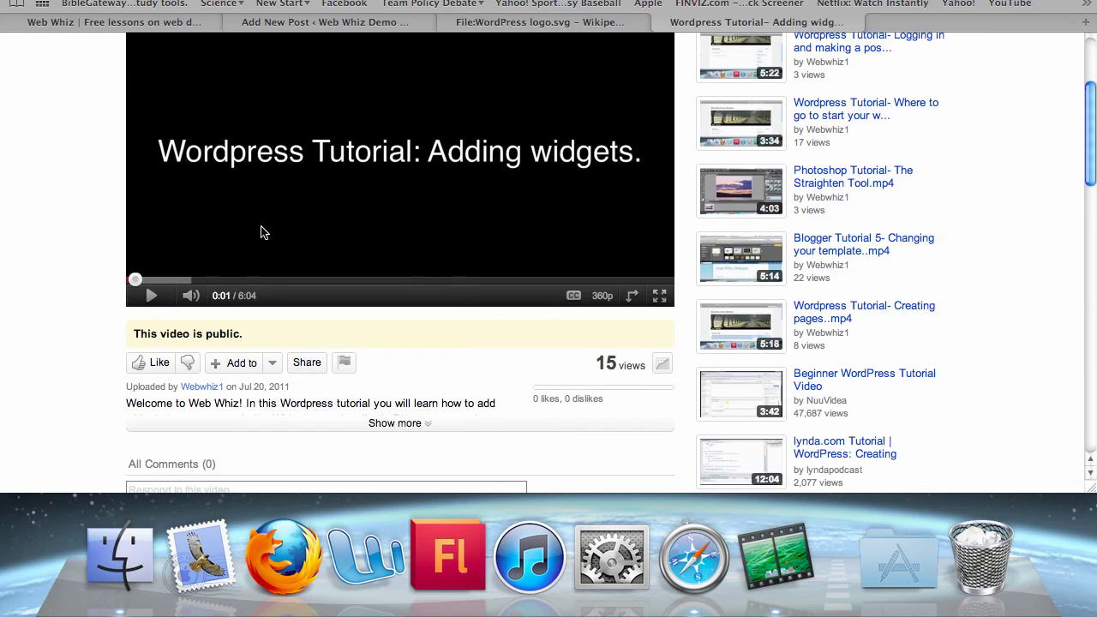
# Delete the wrongly pasted 540px-WordPress_logo.svg.png link from the Video Post body, then return to YouTube
pyautogui.click(503, 22)
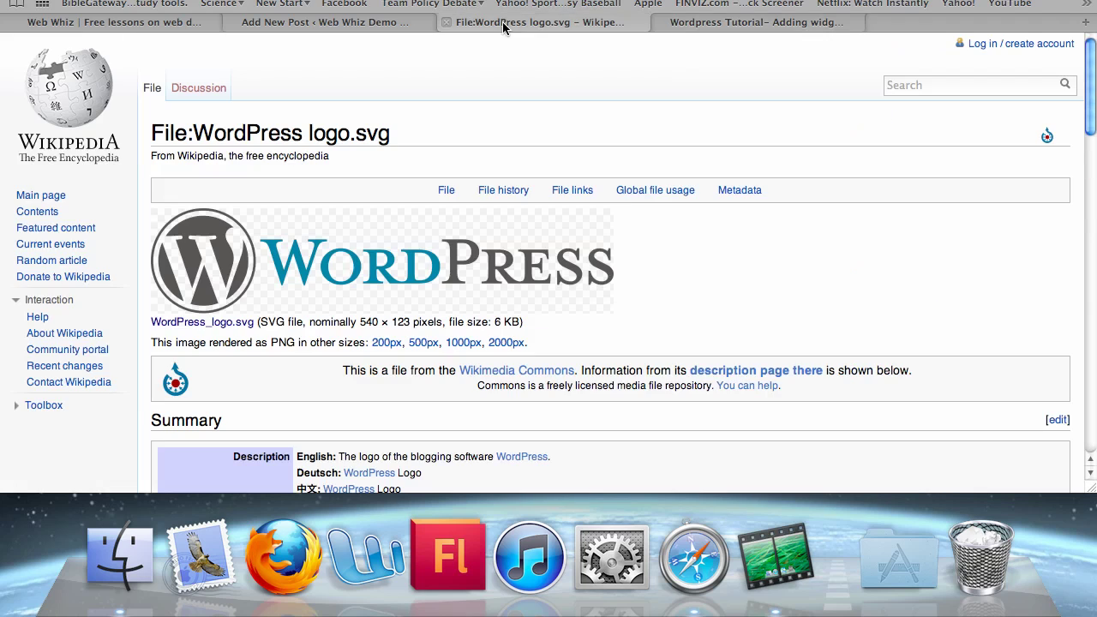
pyautogui.click(335, 23)
pyautogui.press('super+v')
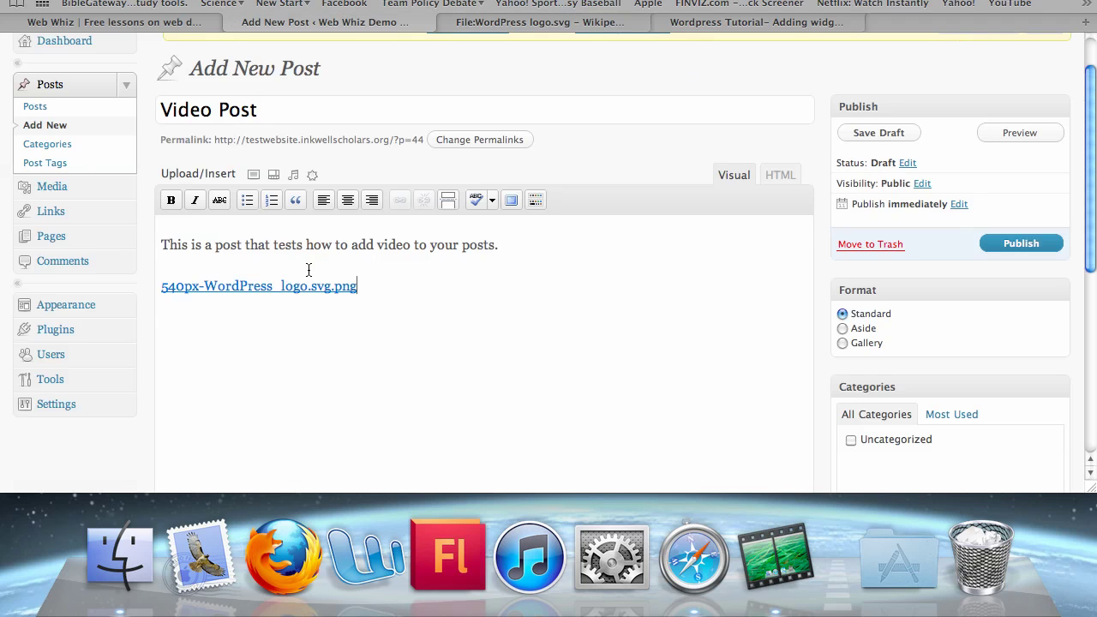
pyautogui.press('BackSpace')
pyautogui.press('BackSpace')
pyautogui.press('BackSpace')
pyautogui.press('BackSpace')
pyautogui.press('BackSpace')
pyautogui.press('BackSpace')
pyautogui.press('BackSpace')
pyautogui.press('BackSpace')
pyautogui.press('BackSpace')
pyautogui.press('BackSpace')
pyautogui.press('BackSpace')
pyautogui.press('BackSpace')
pyautogui.press('BackSpace')
pyautogui.press('BackSpace')
pyautogui.press('BackSpace')
pyautogui.press('BackSpace')
pyautogui.press('BackSpace')
pyautogui.press('BackSpace')
pyautogui.press('BackSpace')
pyautogui.press('BackSpace')
pyautogui.press('BackSpace')
pyautogui.press('BackSpace')
pyautogui.press('BackSpace')
pyautogui.press('BackSpace')
pyautogui.press('BackSpace')
pyautogui.press('BackSpace')
pyautogui.press('BackSpace')
pyautogui.press('BackSpace')
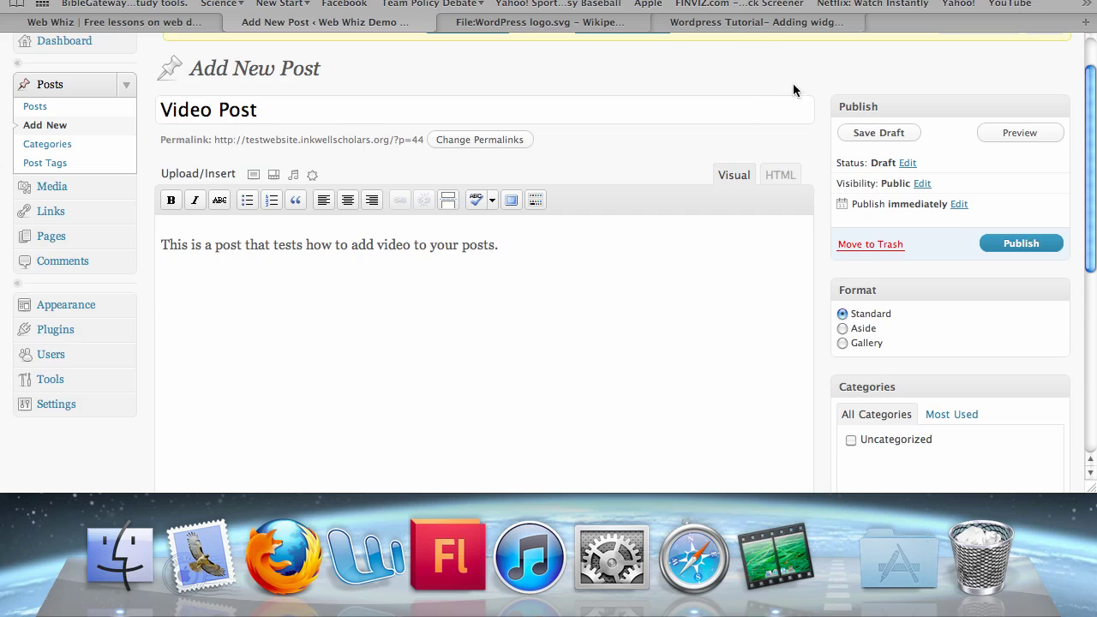
pyautogui.click(745, 22)
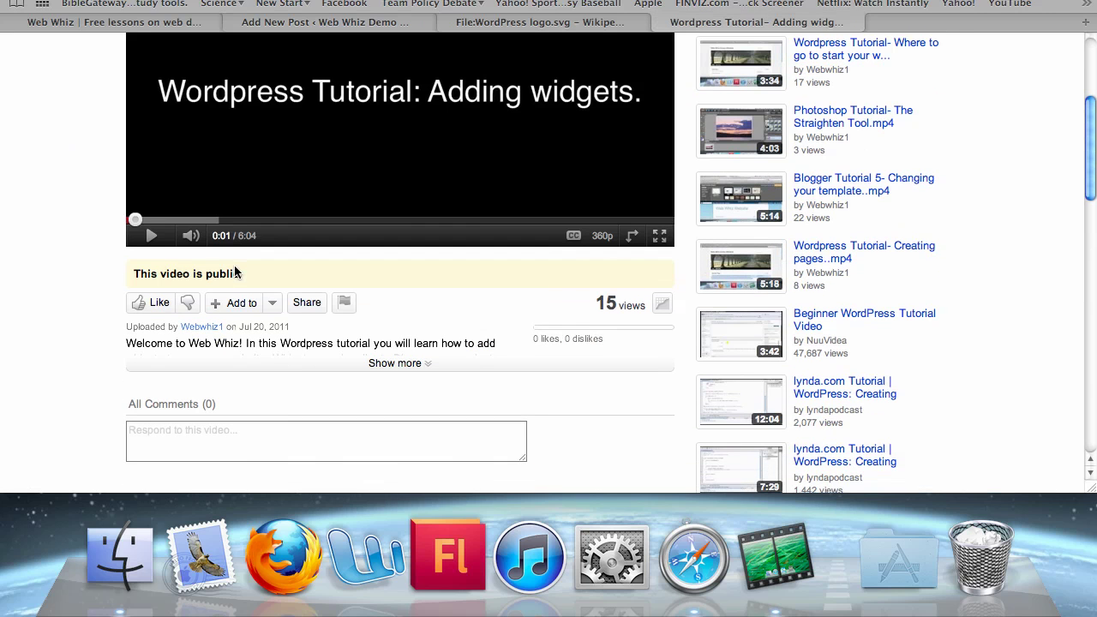
# Reveal the widgets video's 560×349 iframe code through Share and Embed, then return to the post
pyautogui.click(307, 302)
pyautogui.scroll(-1, 214, 343)
pyautogui.click(163, 365)
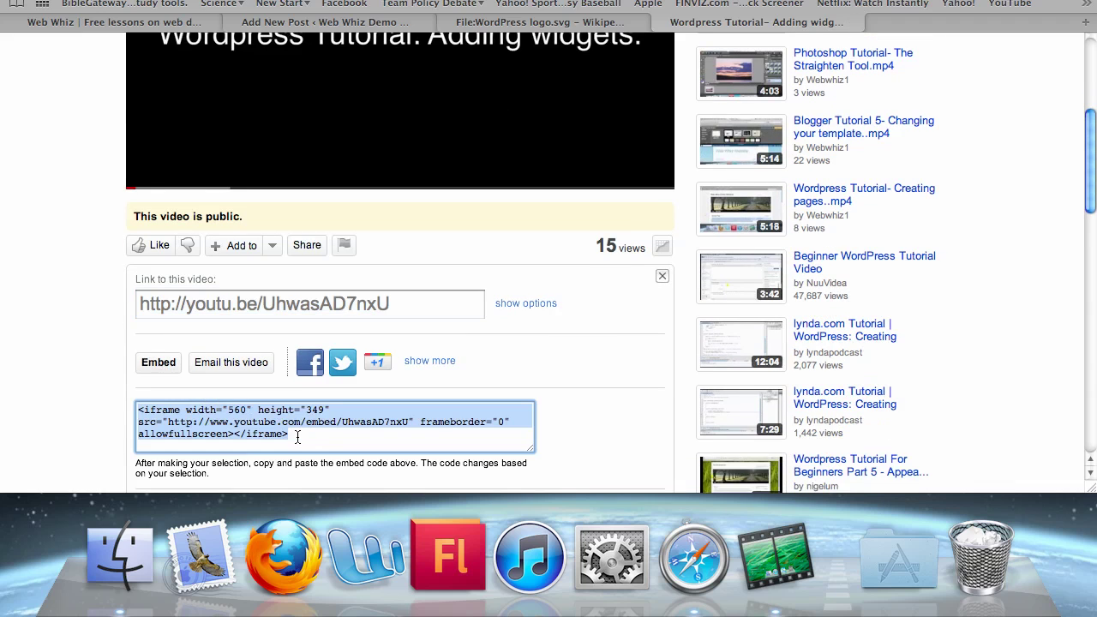
pyautogui.moveTo(274, 431); pyautogui.dragTo(113, 392)
pyautogui.click(306, 434)
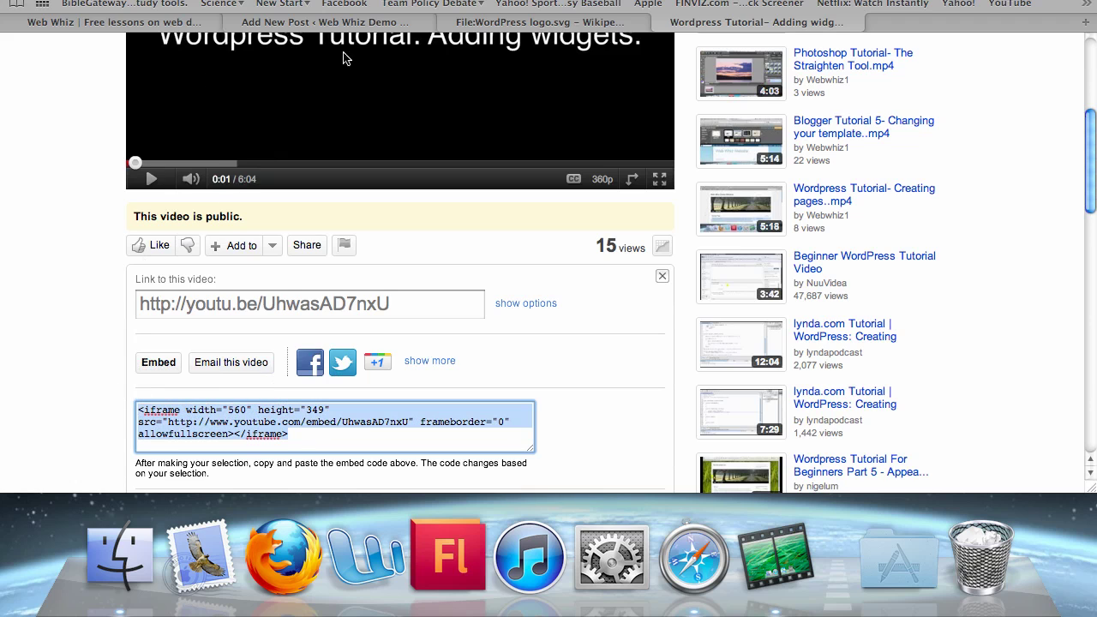
pyautogui.click(268, 24)
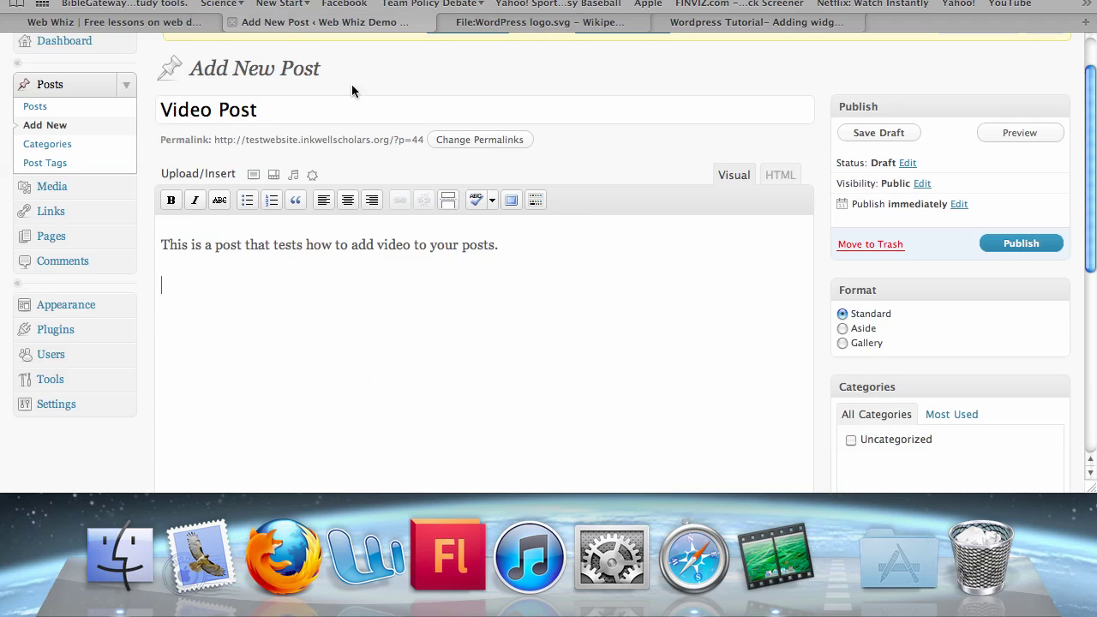
# In the HTML view, replace the &nbsp; placeholder with the YouTube iframe embed code
pyautogui.click(779, 175)
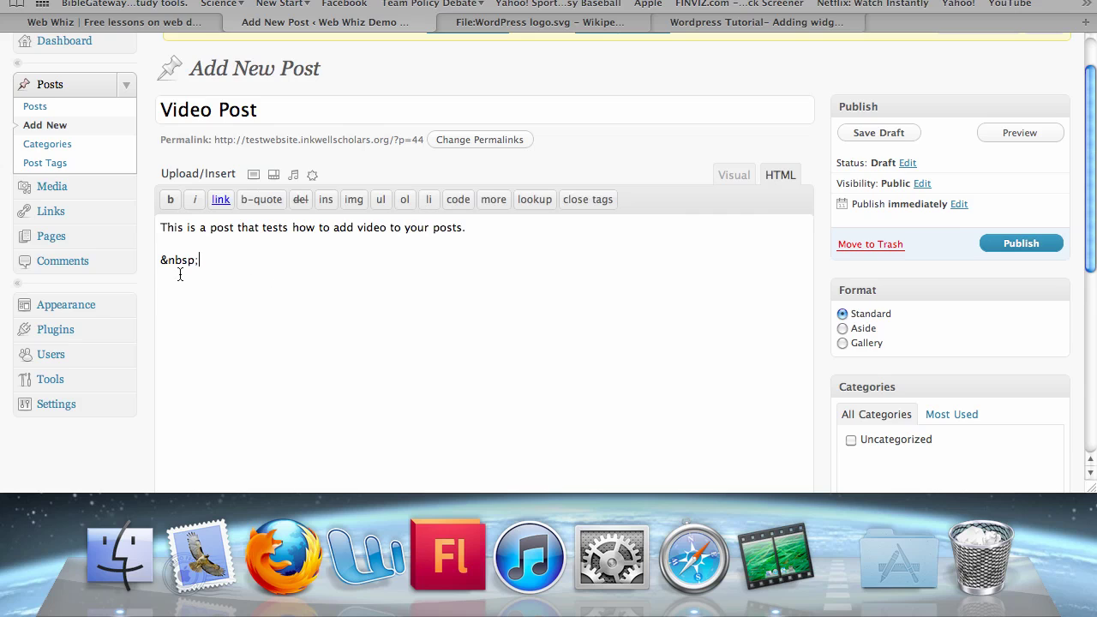
pyautogui.moveTo(189, 275); pyautogui.dragTo(161, 262)
pyautogui.press('BackSpace')
pyautogui.press('super+v')
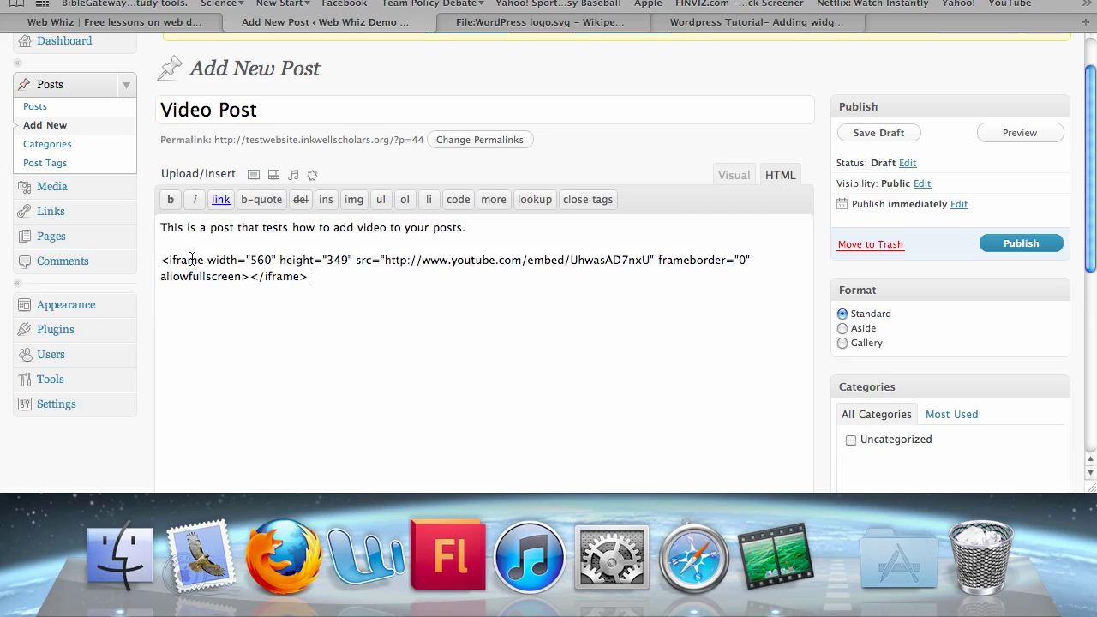
# Preview the draft post and play the embedded video with the volume raised, then pause it
pyautogui.click(1020, 133)
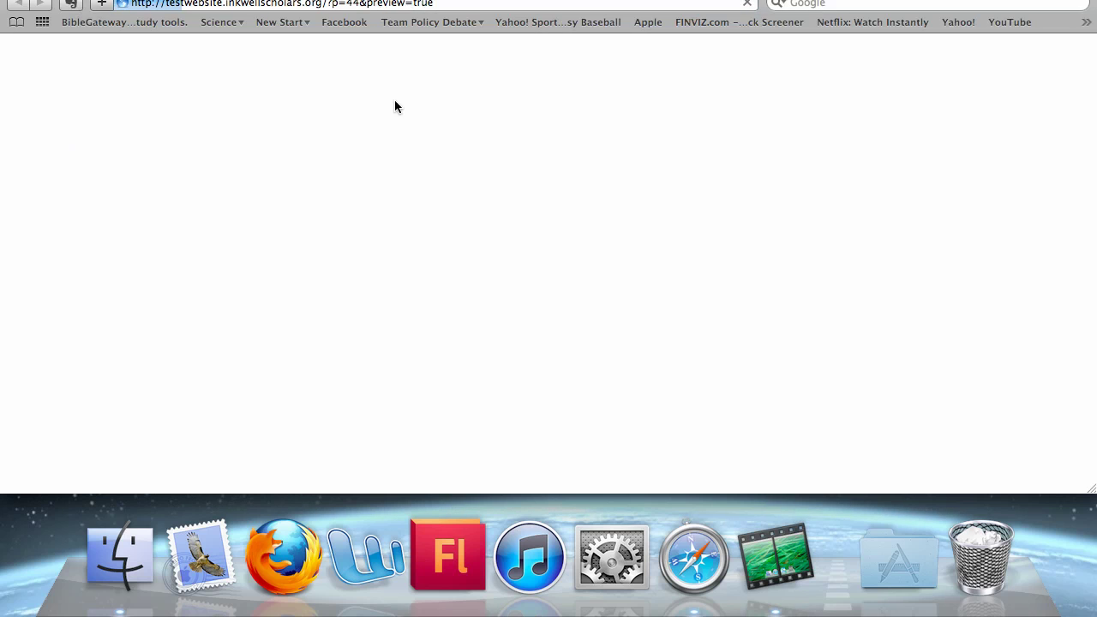
pyautogui.scroll(-3, 3, 194)
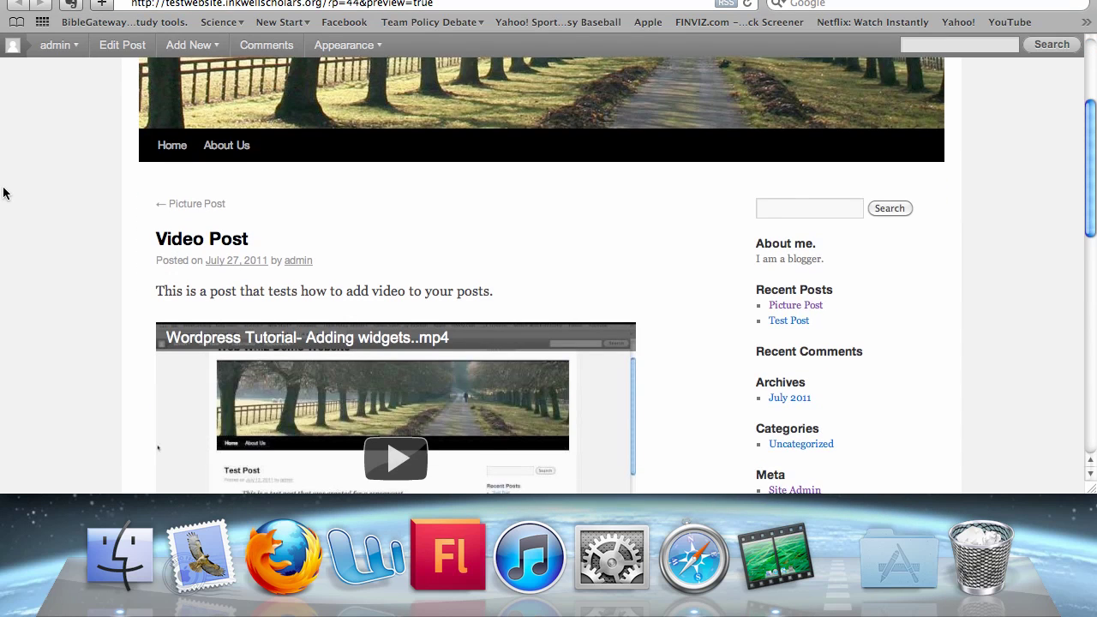
pyautogui.scroll(-5, 3, 194)
pyautogui.scroll(1, 3, 193)
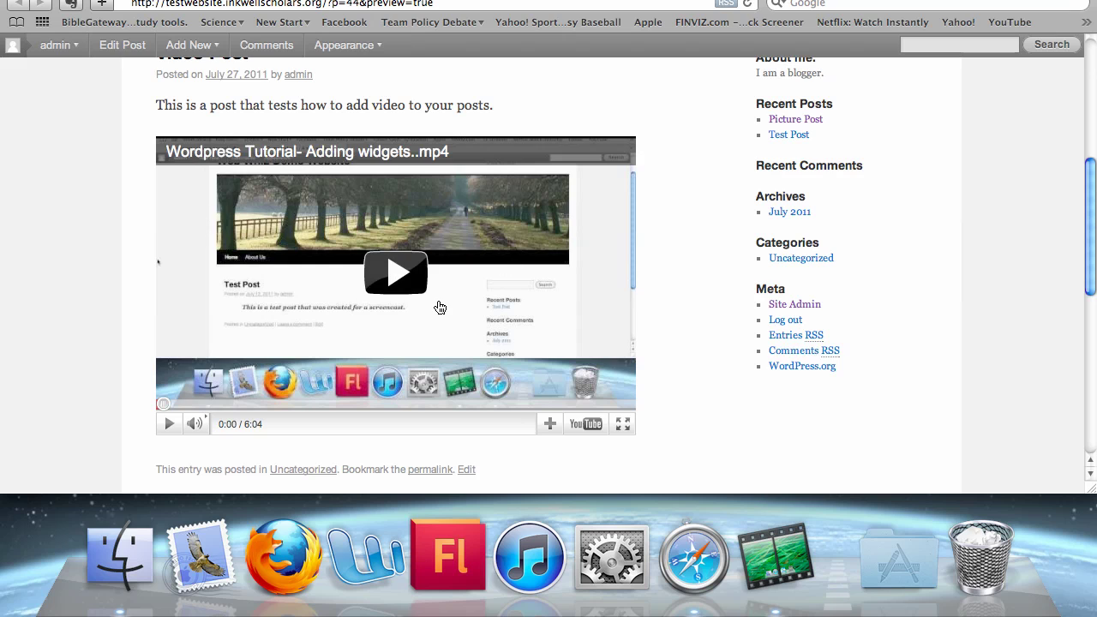
pyautogui.click(396, 262)
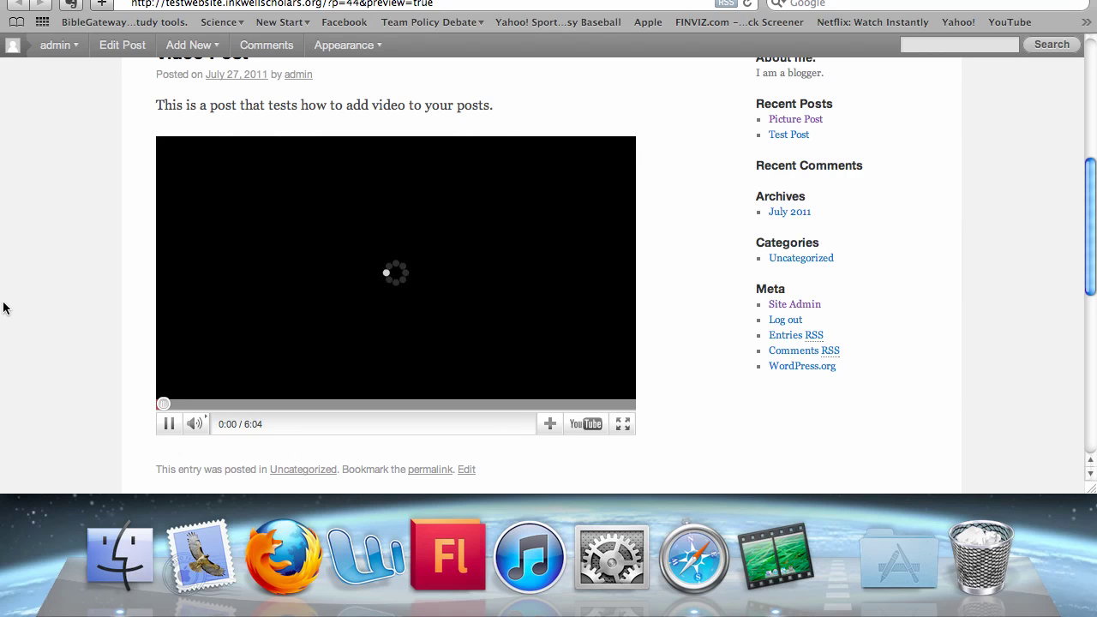
pyautogui.press('XF86AudioRaiseVolume')
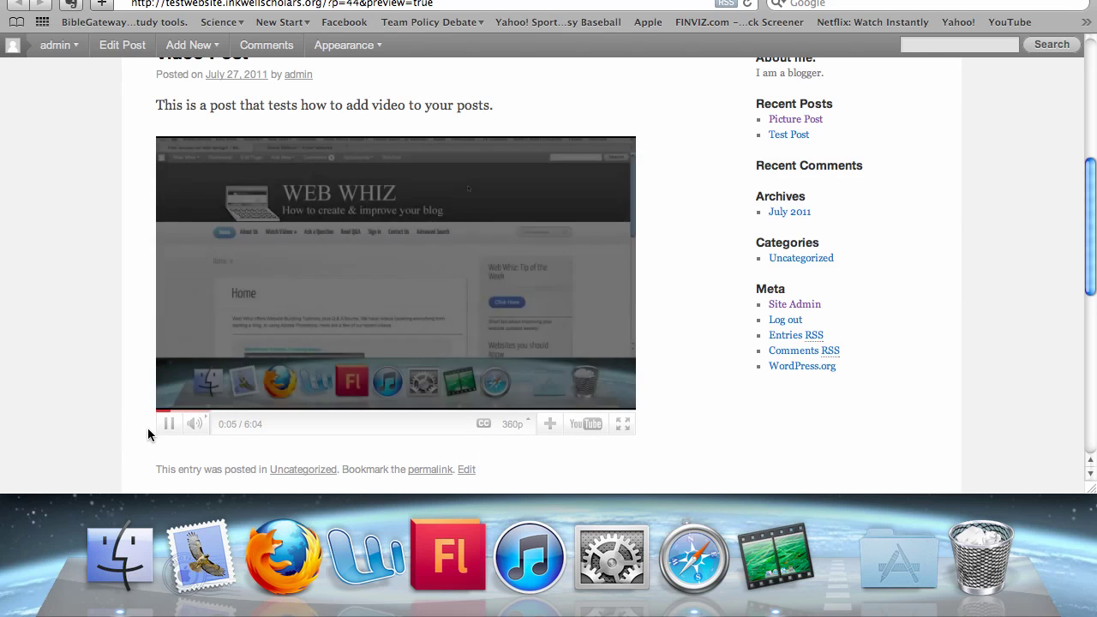
pyautogui.click(169, 423)
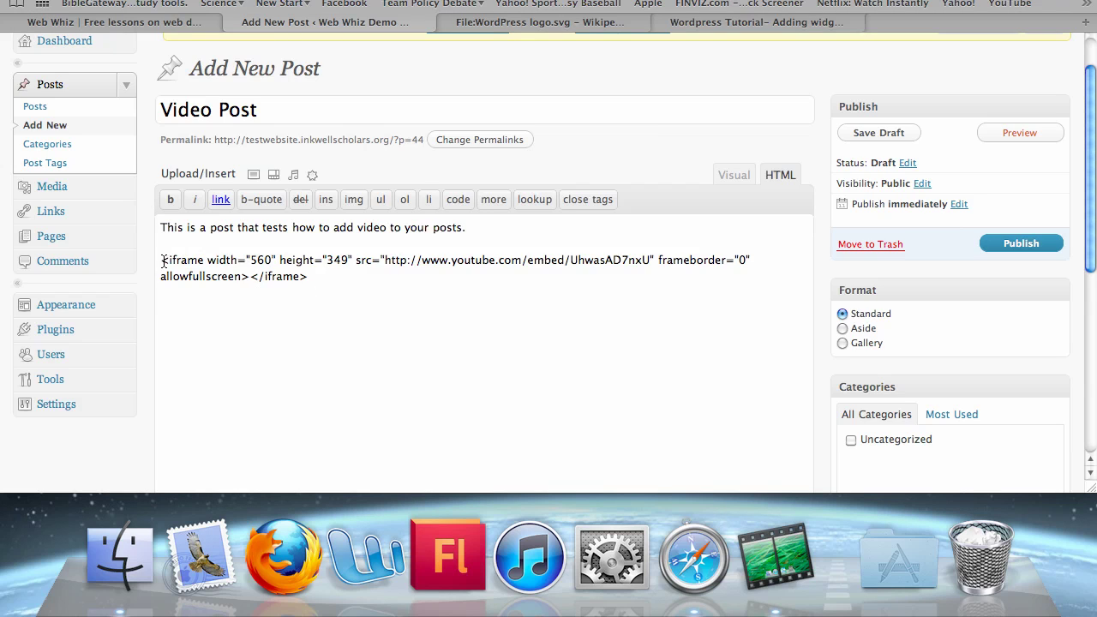
# Change the iframe's width from 560 to 320 and its height from 349 to 187.5
pyautogui.moveTo(163, 261); pyautogui.dragTo(344, 291)
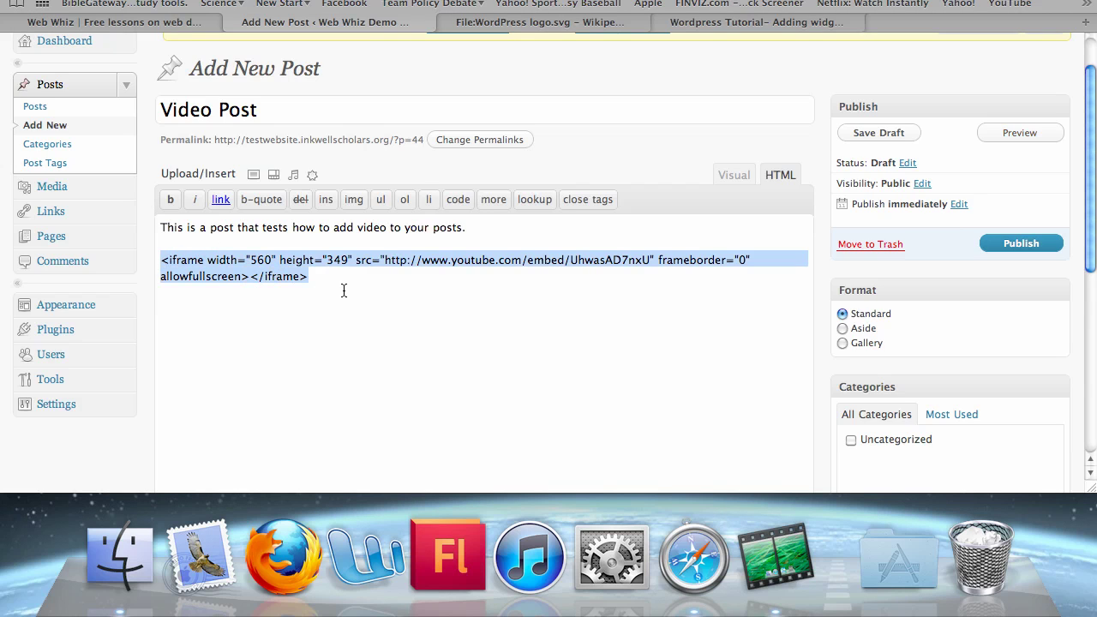
pyautogui.click(344, 289)
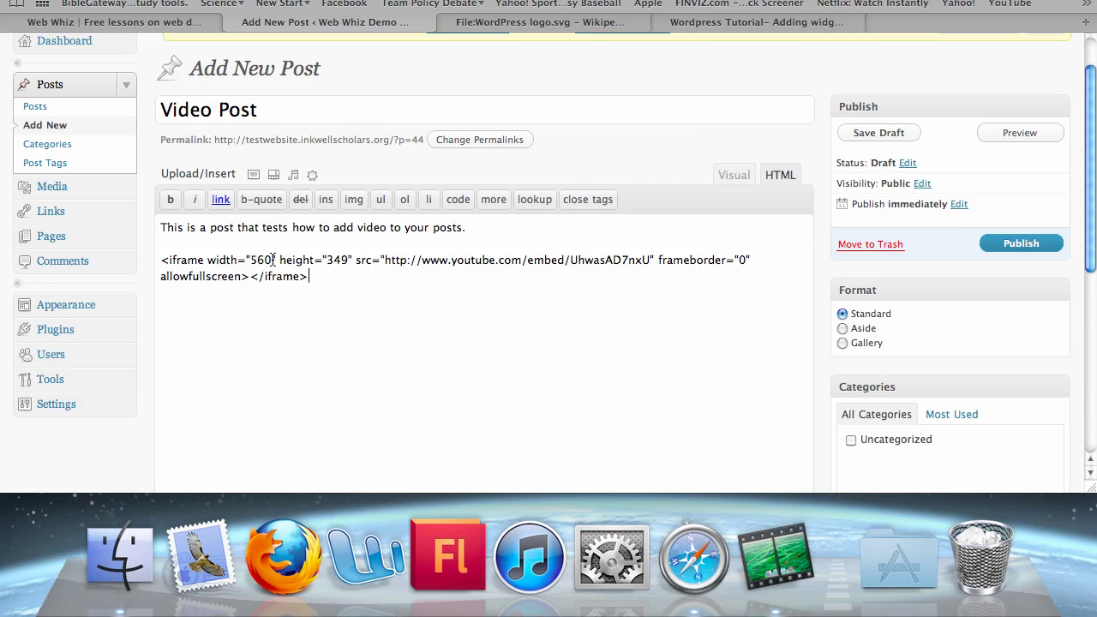
pyautogui.press('BackSpace')
pyautogui.press('BackSpace')
pyautogui.press('BackSpace')
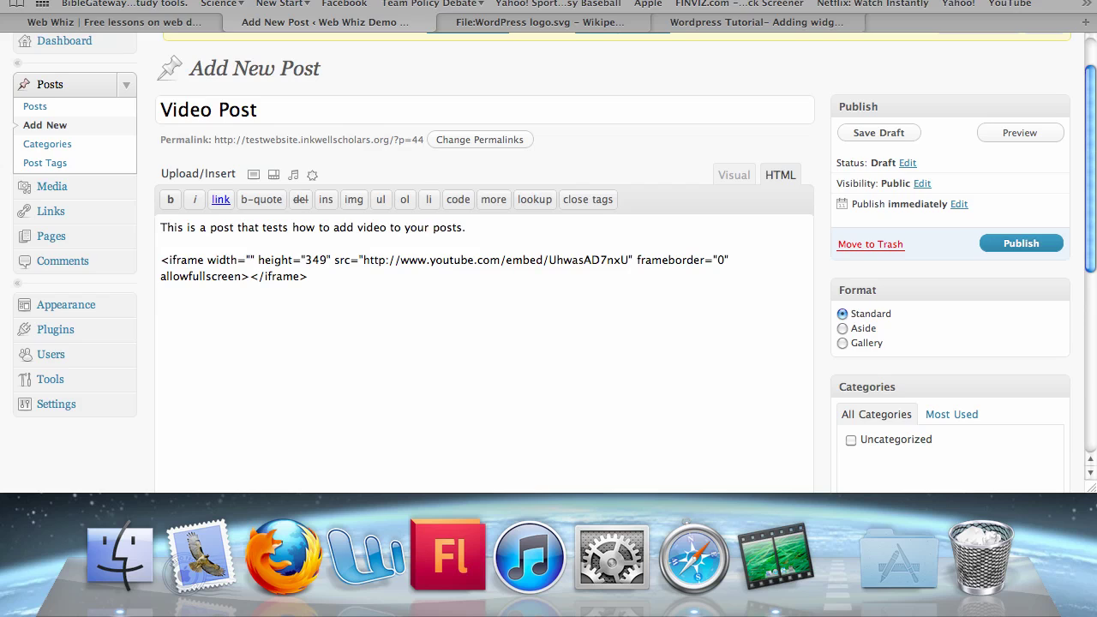
pyautogui.write('320')
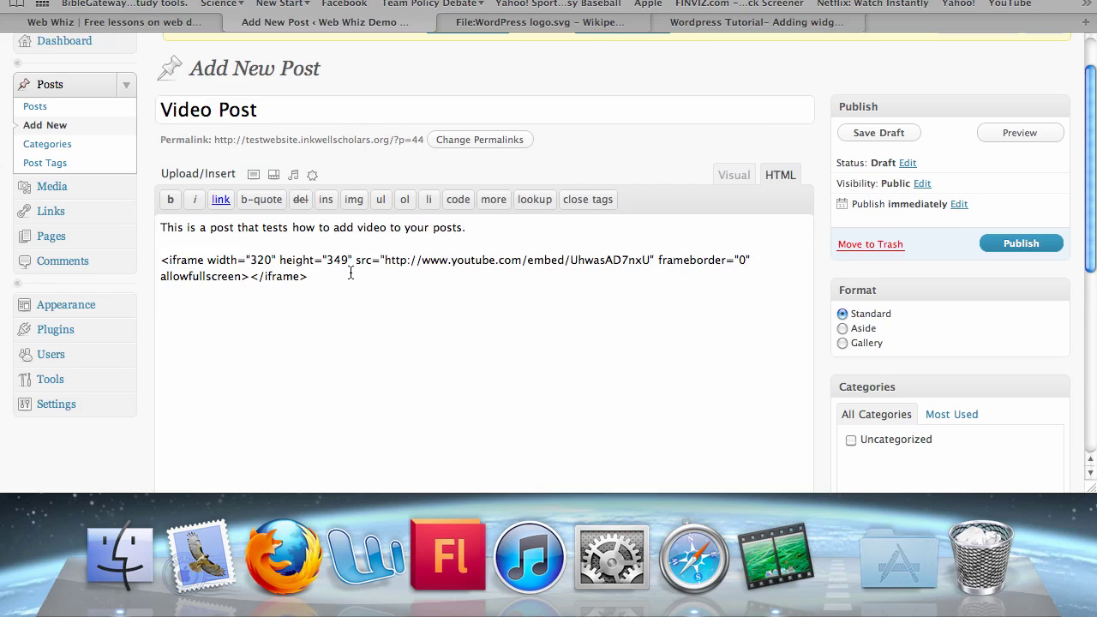
pyautogui.press('BackSpace')
pyautogui.press('BackSpace')
pyautogui.press('BackSpace')
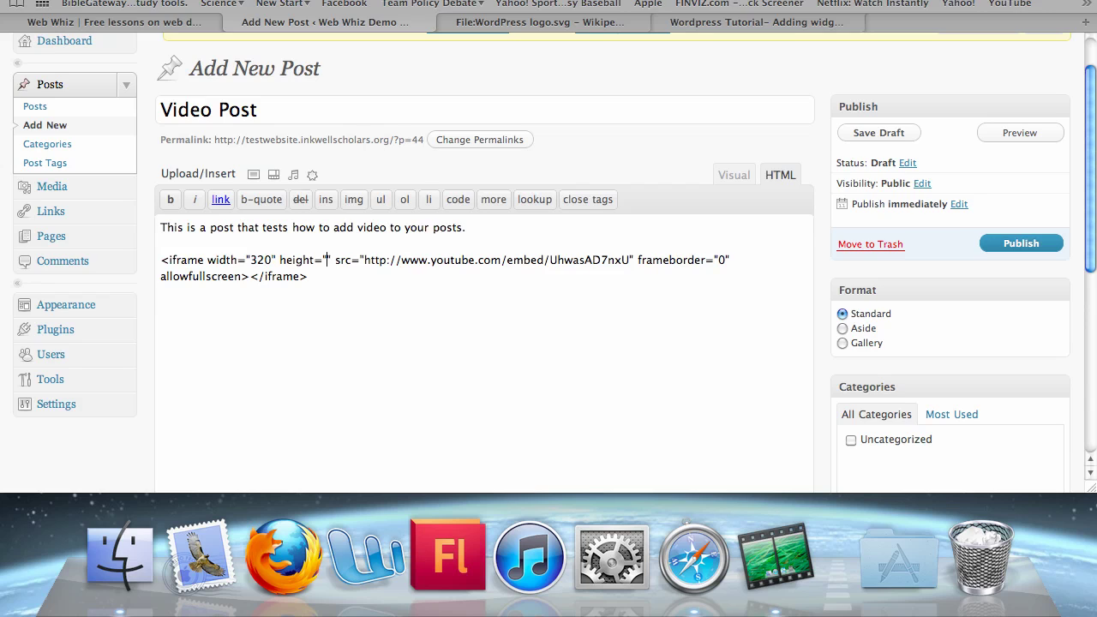
pyautogui.write('187.')
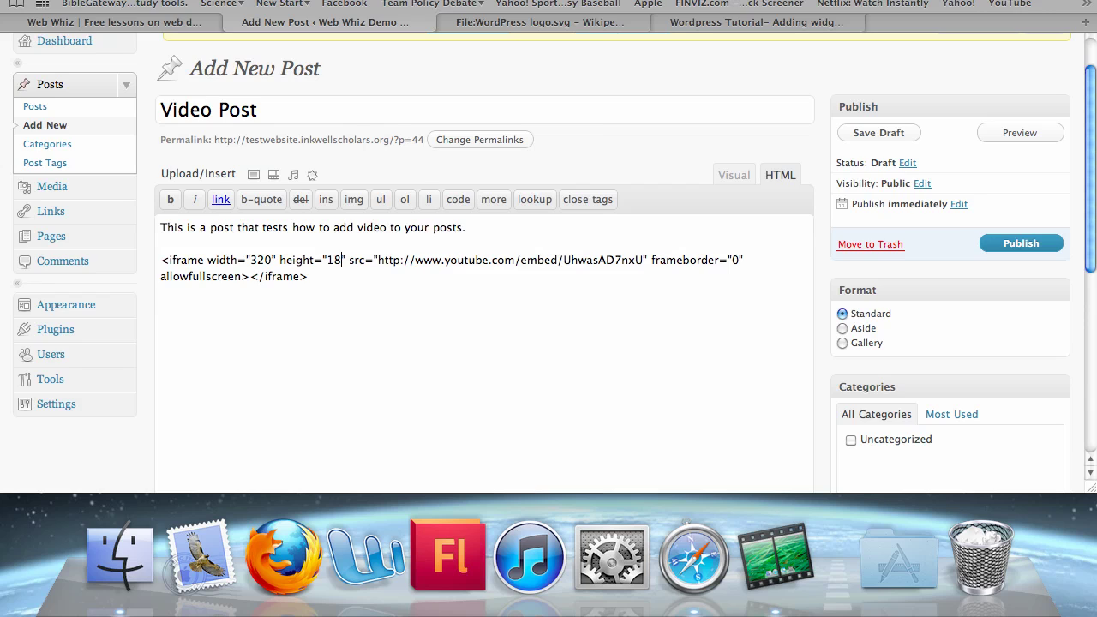
pyautogui.write('5')
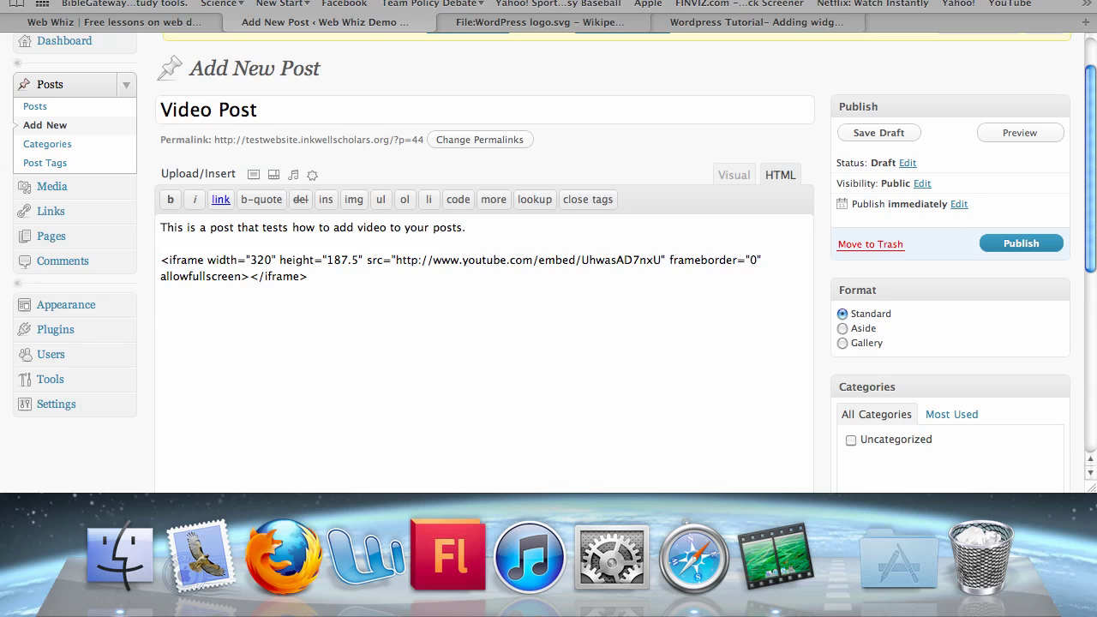
pyautogui.click(39, 23)
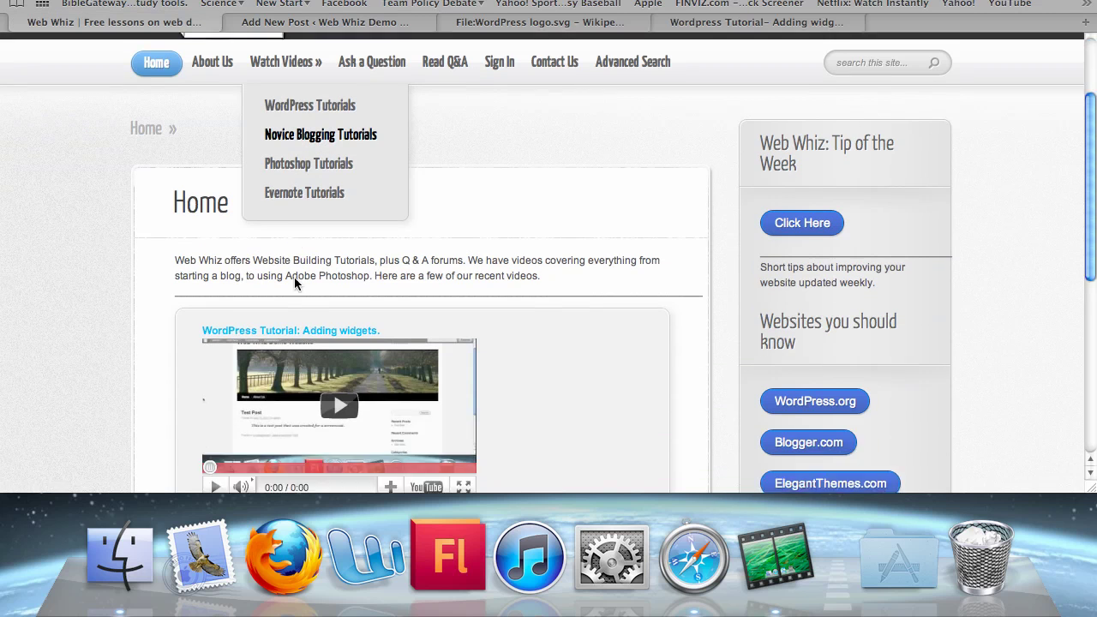
pyautogui.scroll(-3, 296, 284)
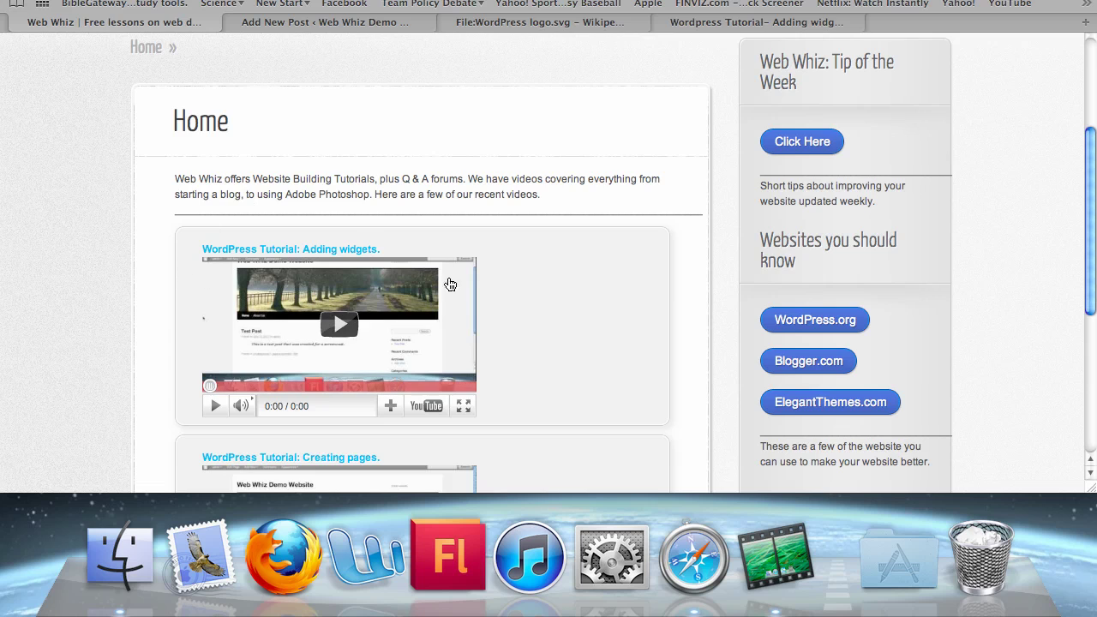
pyautogui.scroll(-3, 77, 232)
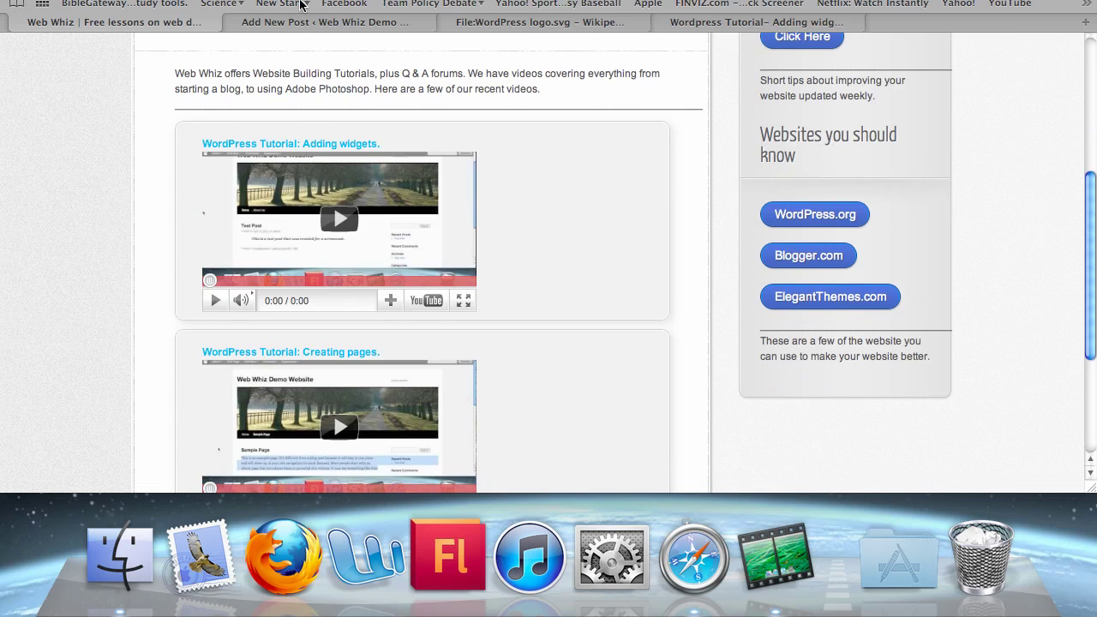
pyautogui.click(300, 26)
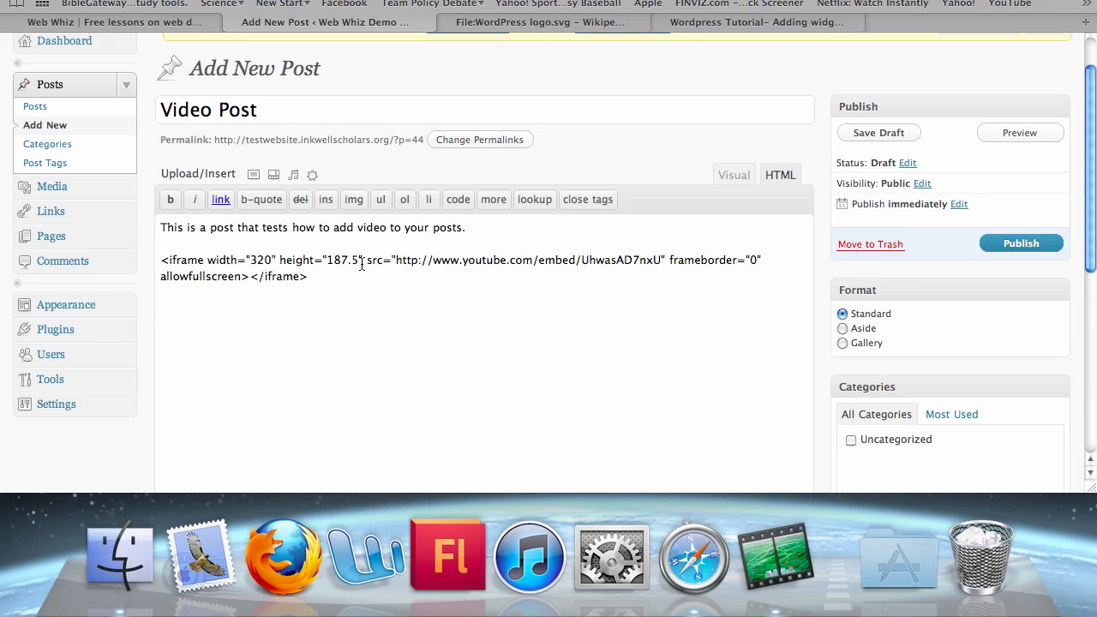
pyautogui.click(1019, 133)
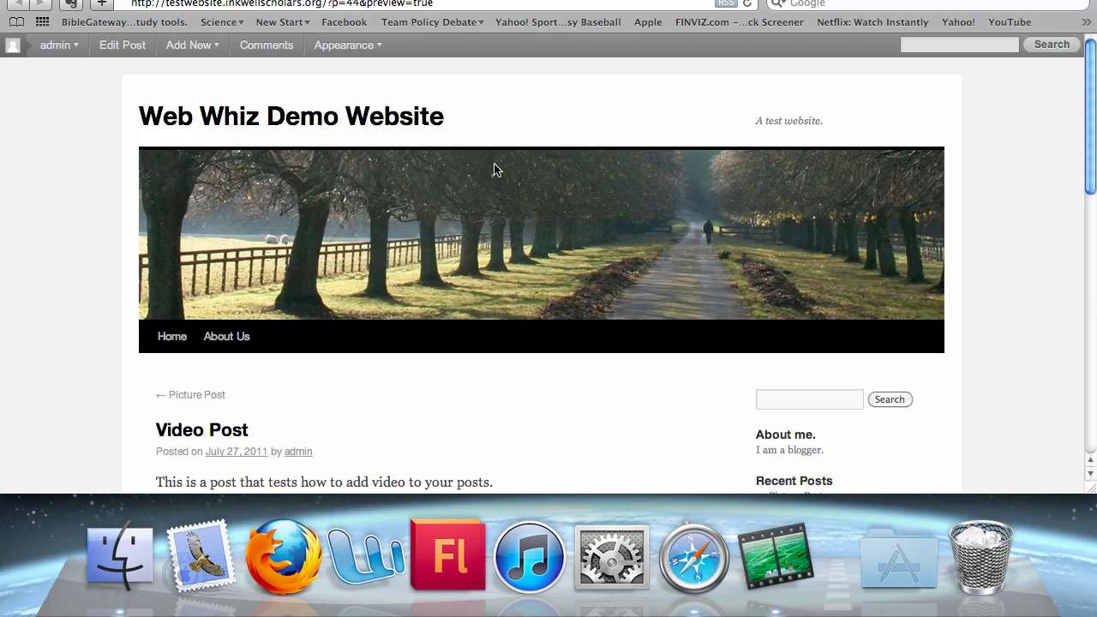
pyautogui.scroll(-5, 493, 170)
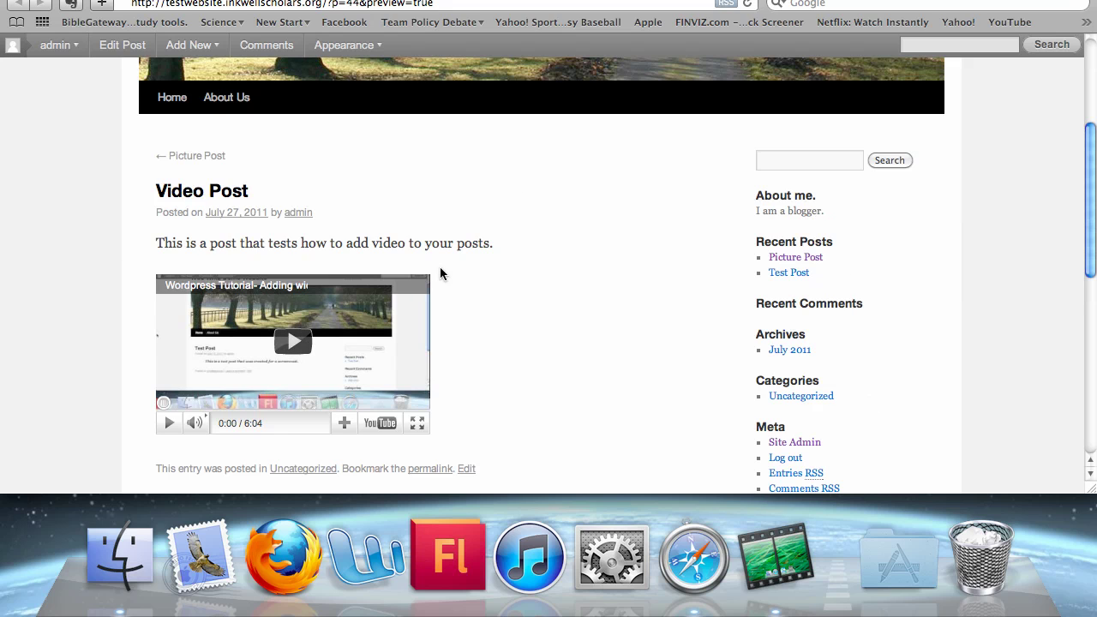
pyautogui.press('super+w')
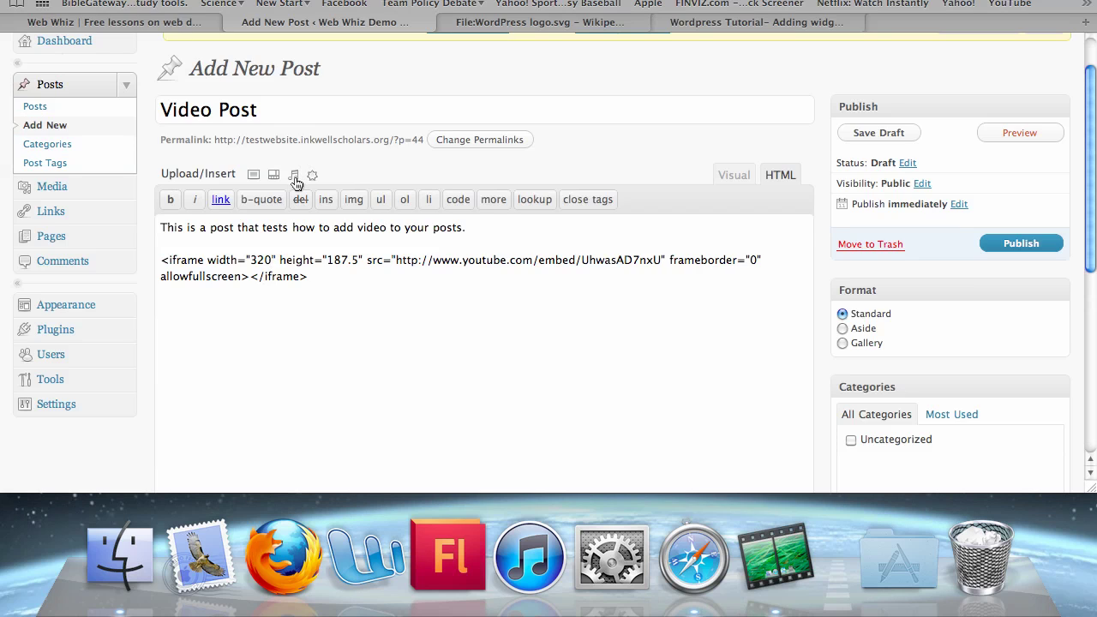
# Return the Video Post to the Visual editor and publish it
pyautogui.click(734, 175)
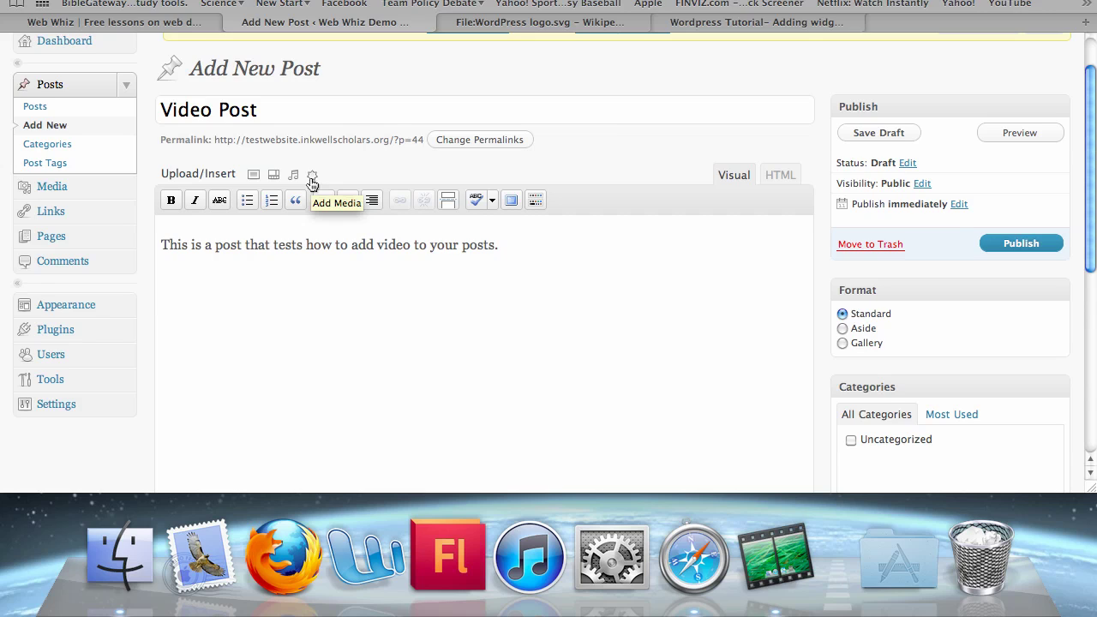
pyautogui.click(1007, 244)
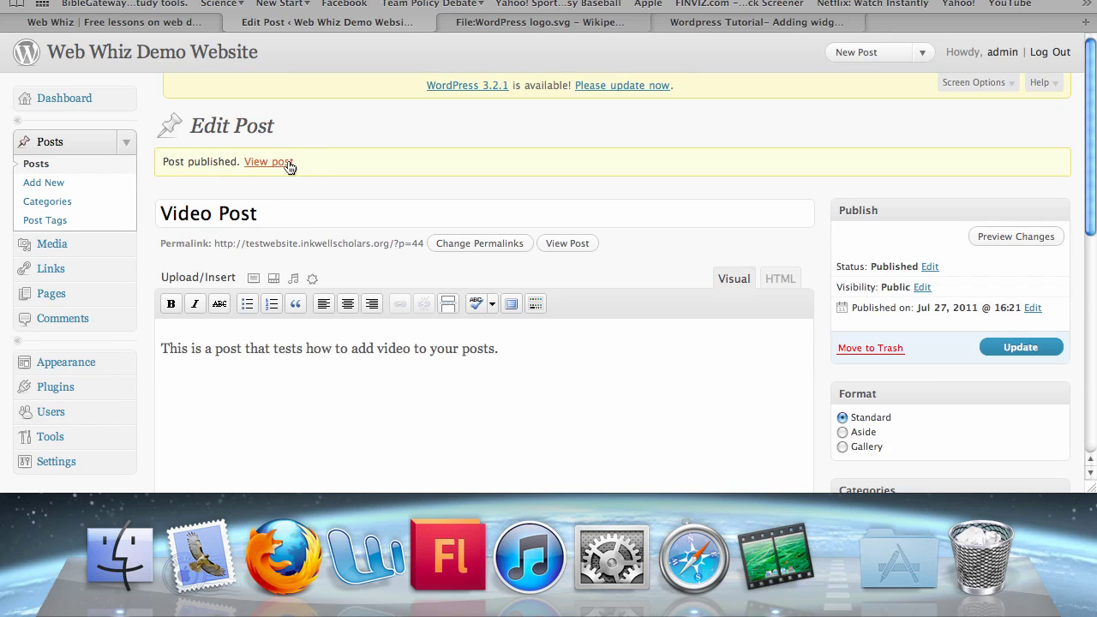
# View the published Video Post on the live Web Whiz Demo Website and scroll through it
pyautogui.click(268, 161)
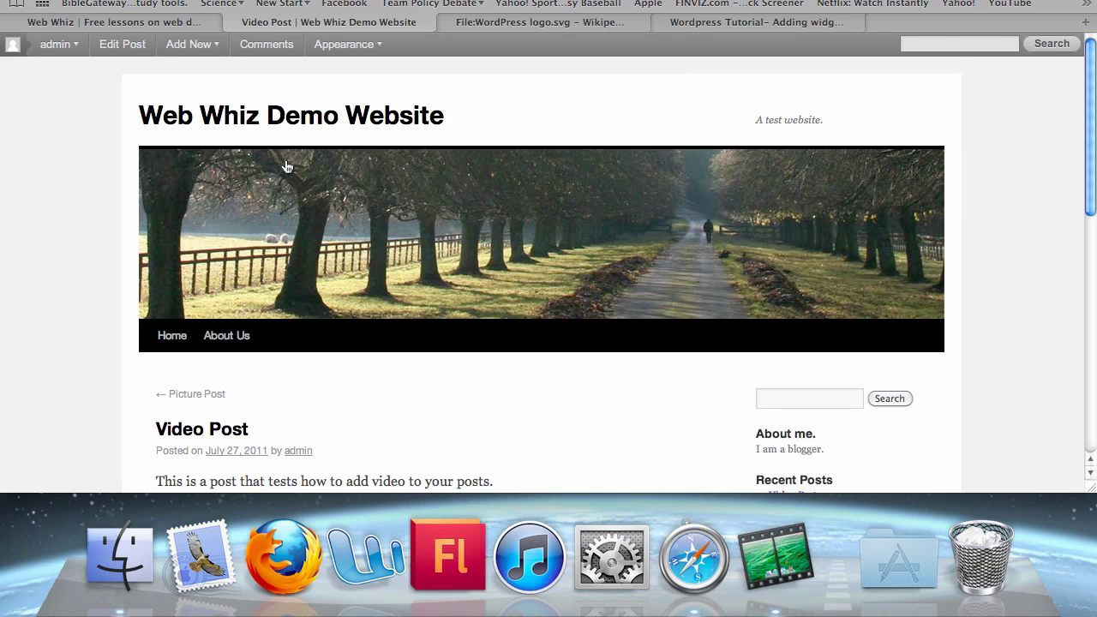
pyautogui.scroll(-5, 287, 165)
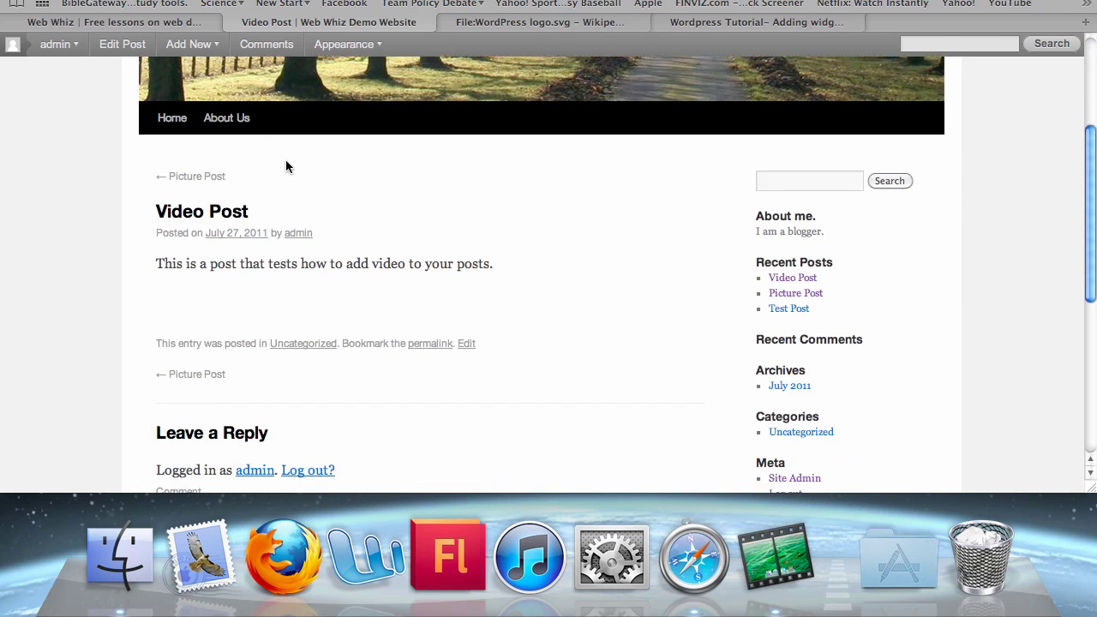
pyautogui.scroll(5, 287, 165)
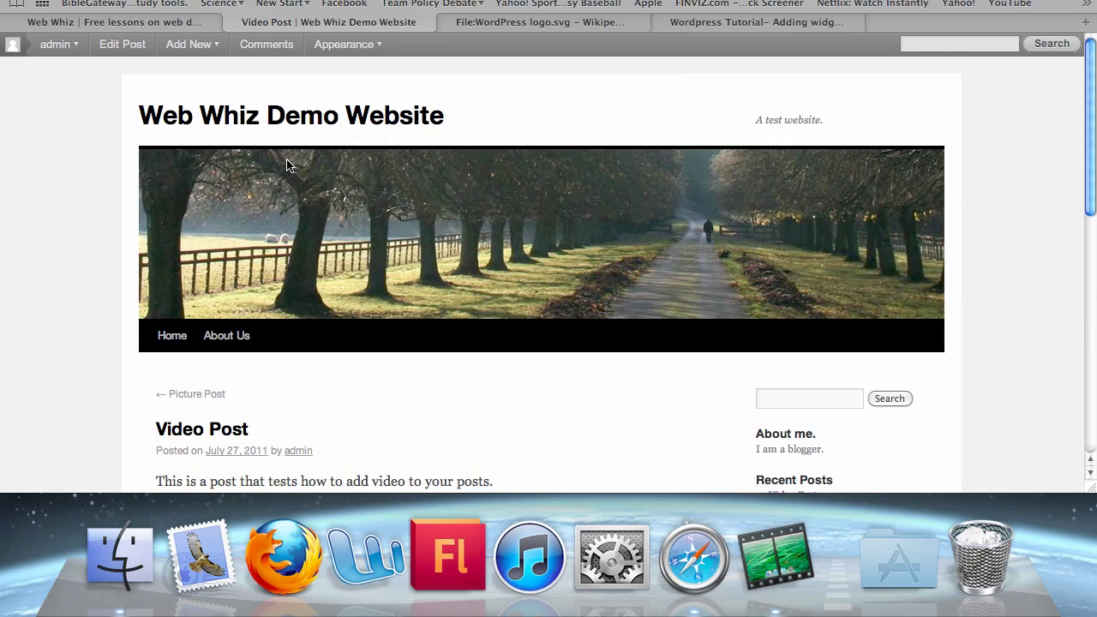